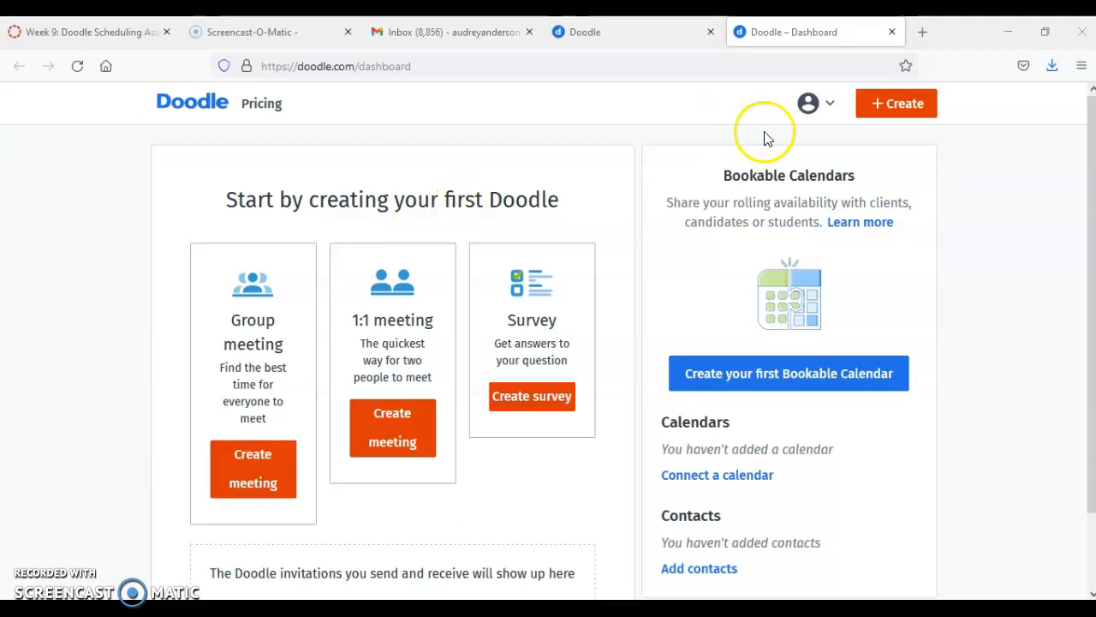
# - Go to the account dashboard and start creating a group meeting
pyautogui.click(827, 105)
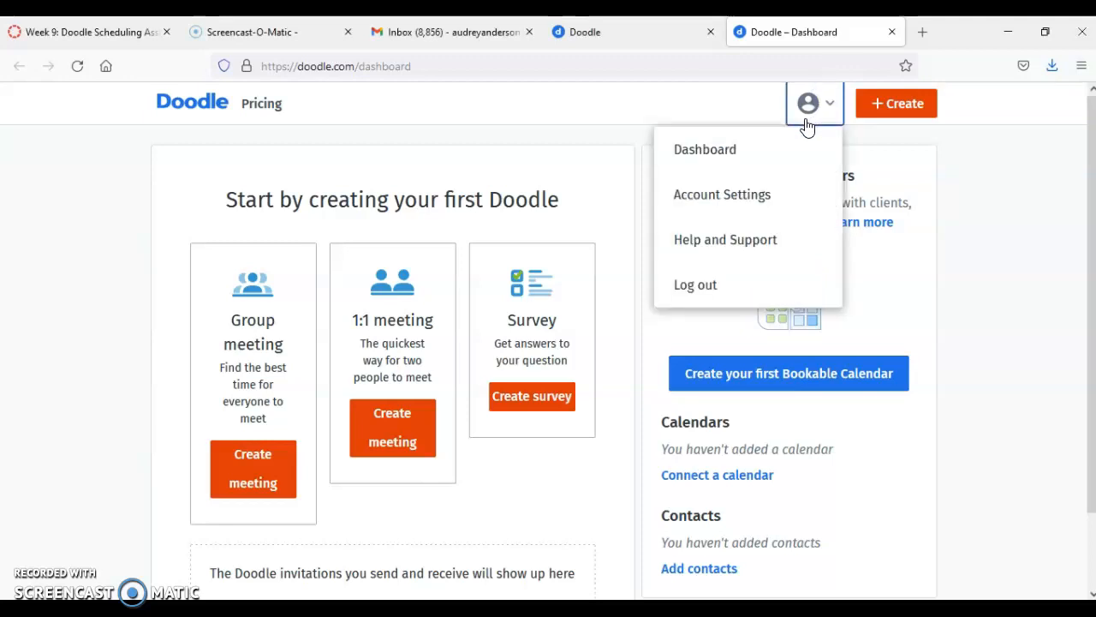
pyautogui.click(767, 148)
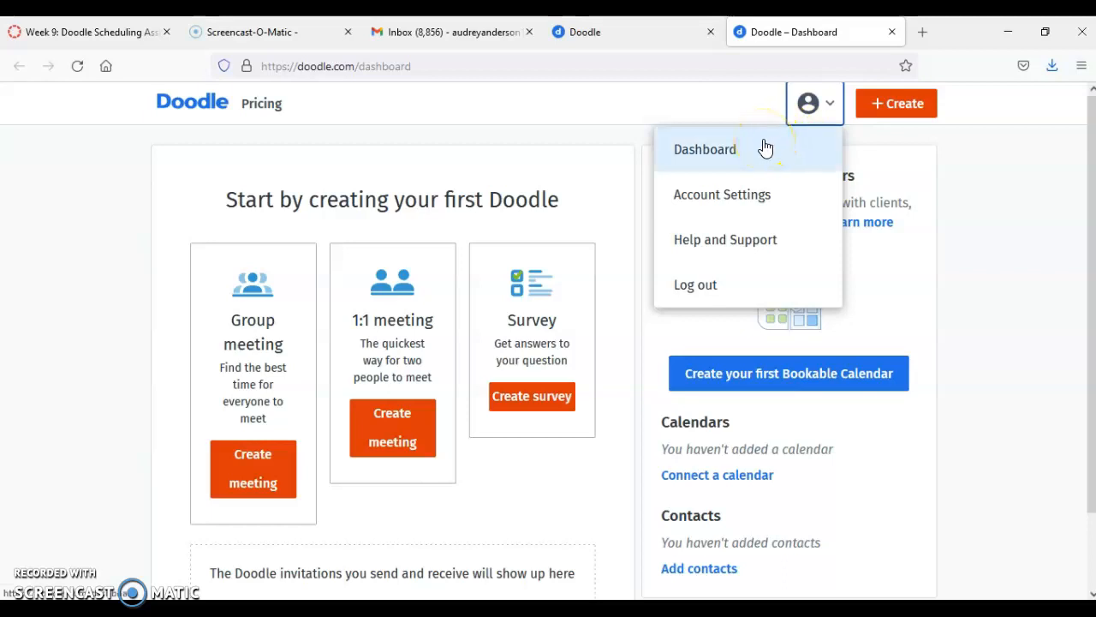
pyautogui.click(761, 150)
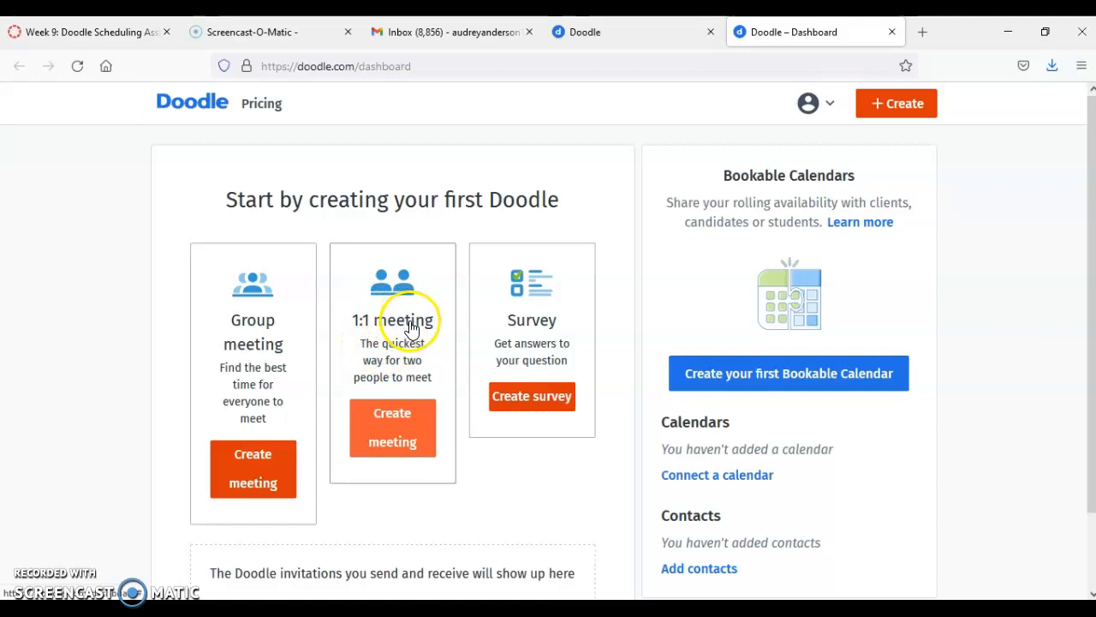
pyautogui.click(268, 478)
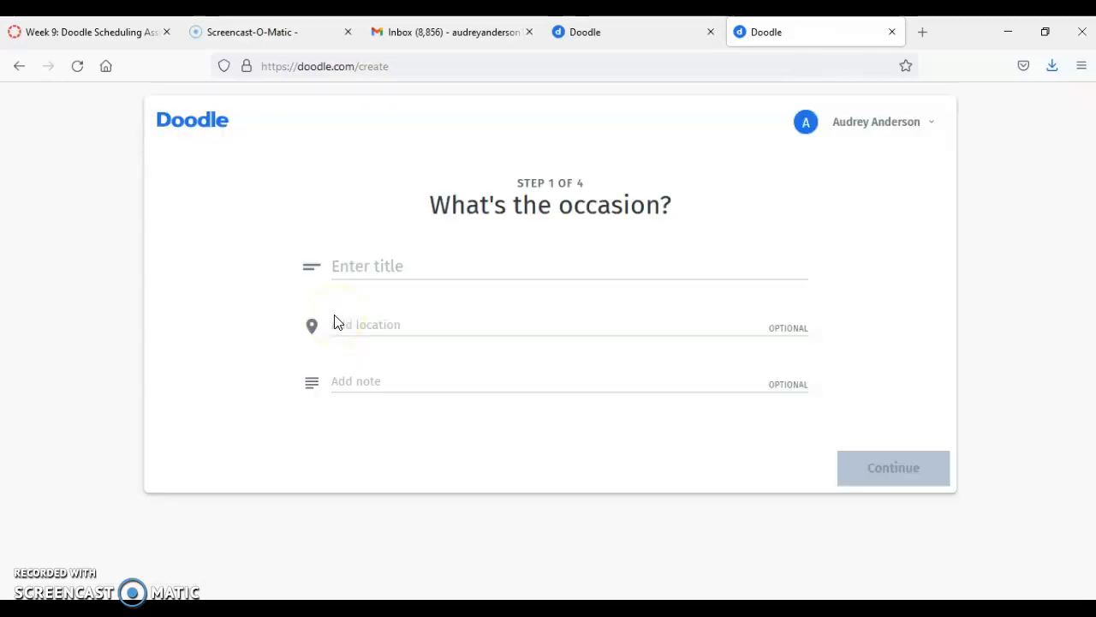
# - Enter "Manager Meeting" as the title of the group meeting
pyautogui.click(412, 272)
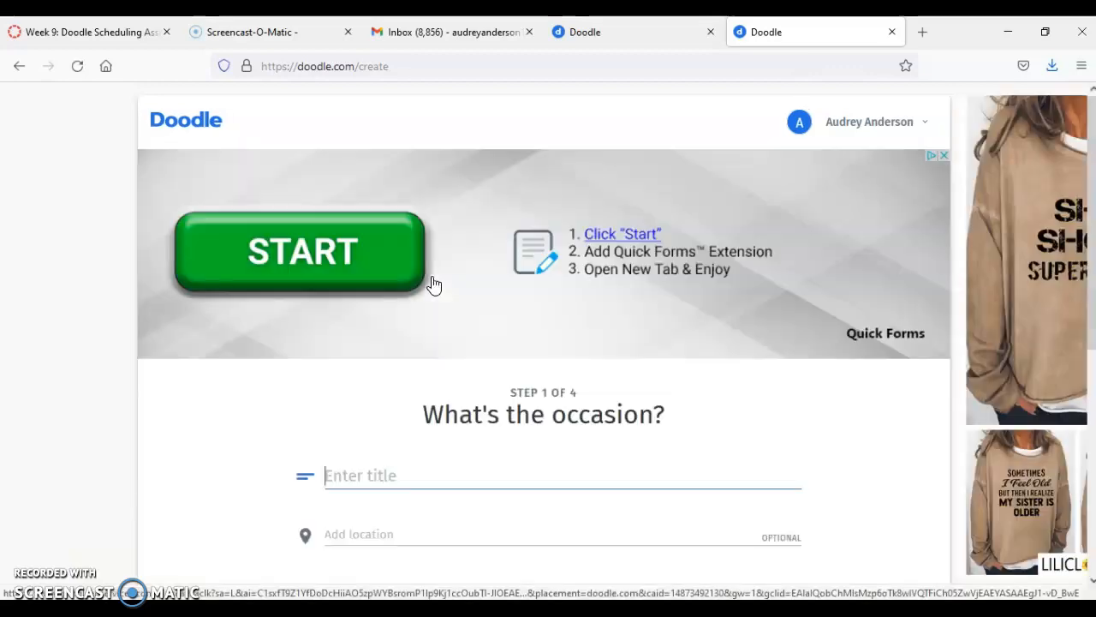
pyautogui.scroll(-2, 451, 432)
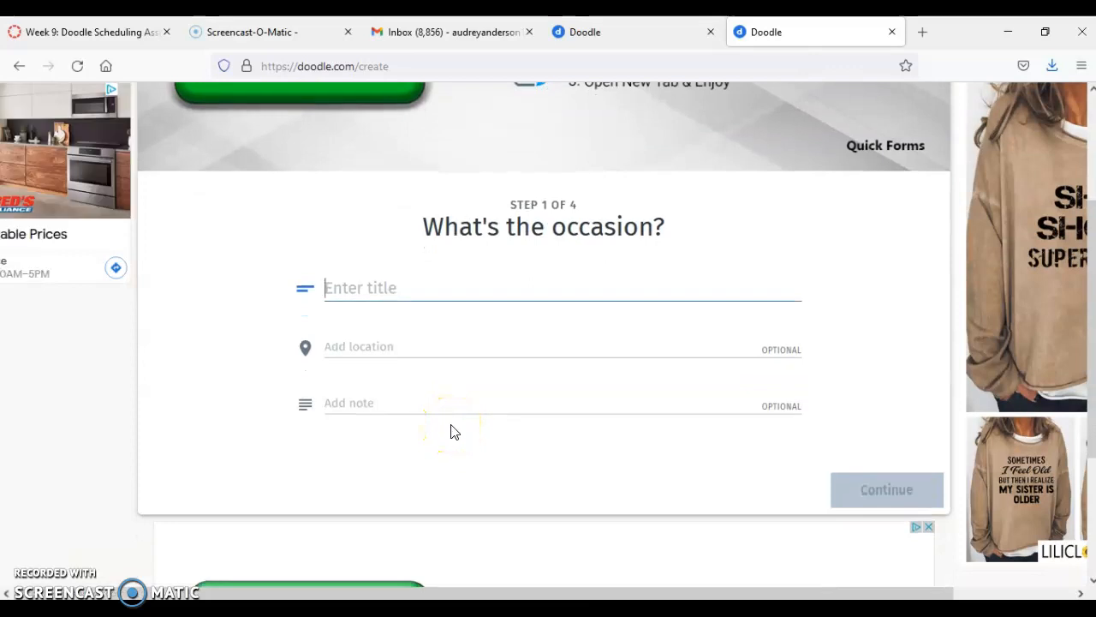
pyautogui.write('Manager Meeting')
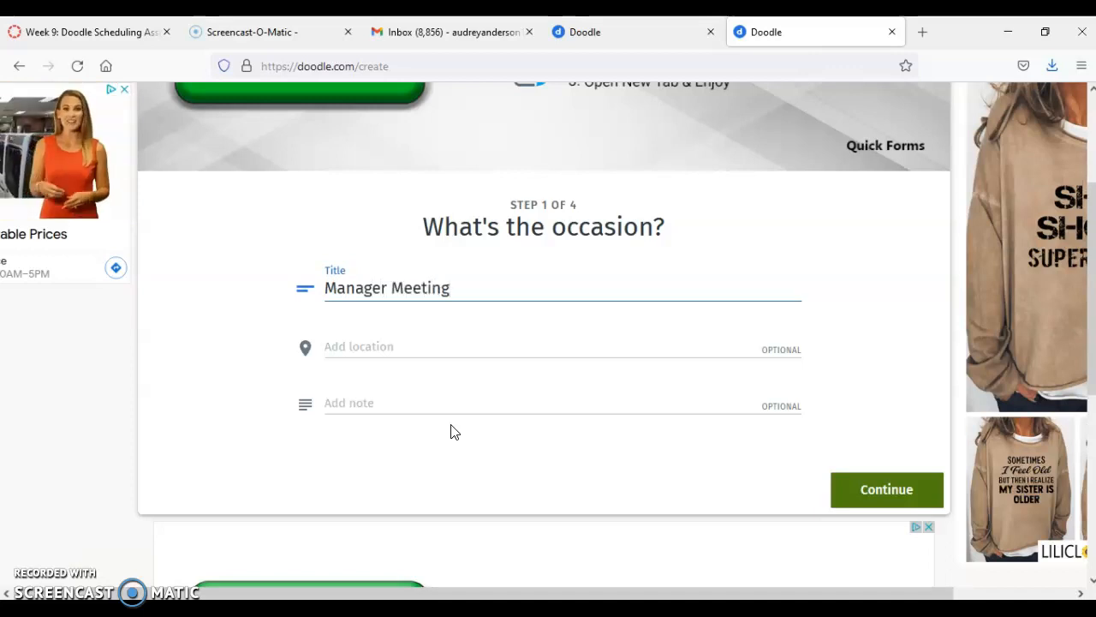
# - Set the meeting location to Zoom from the suggested location options
pyautogui.click(406, 346)
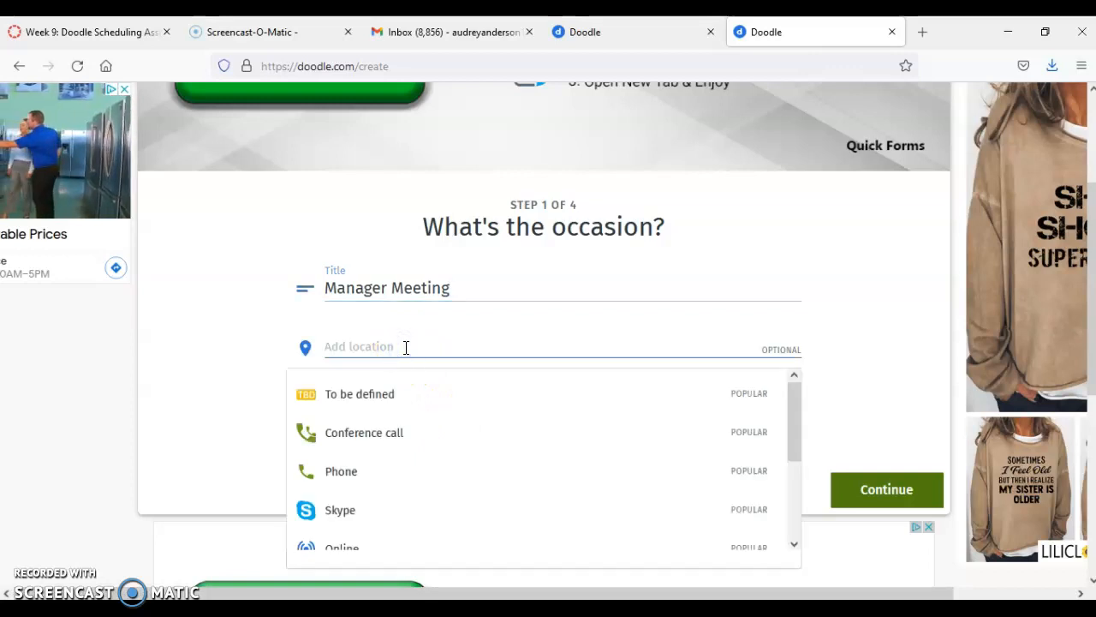
pyautogui.scroll(-3, 403, 428)
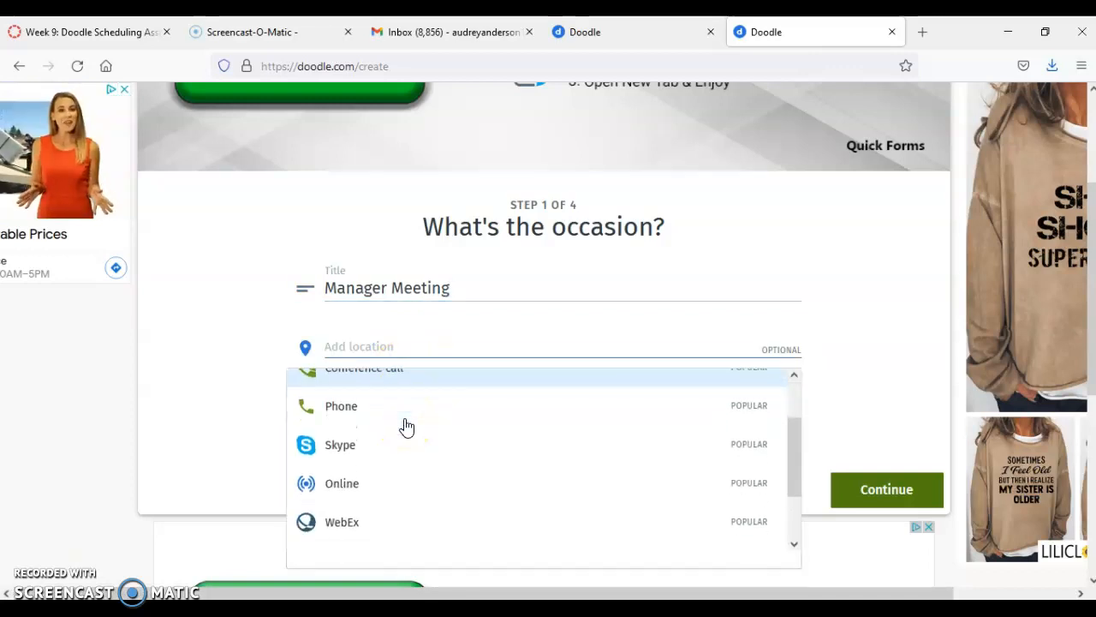
pyautogui.scroll(-2, 404, 429)
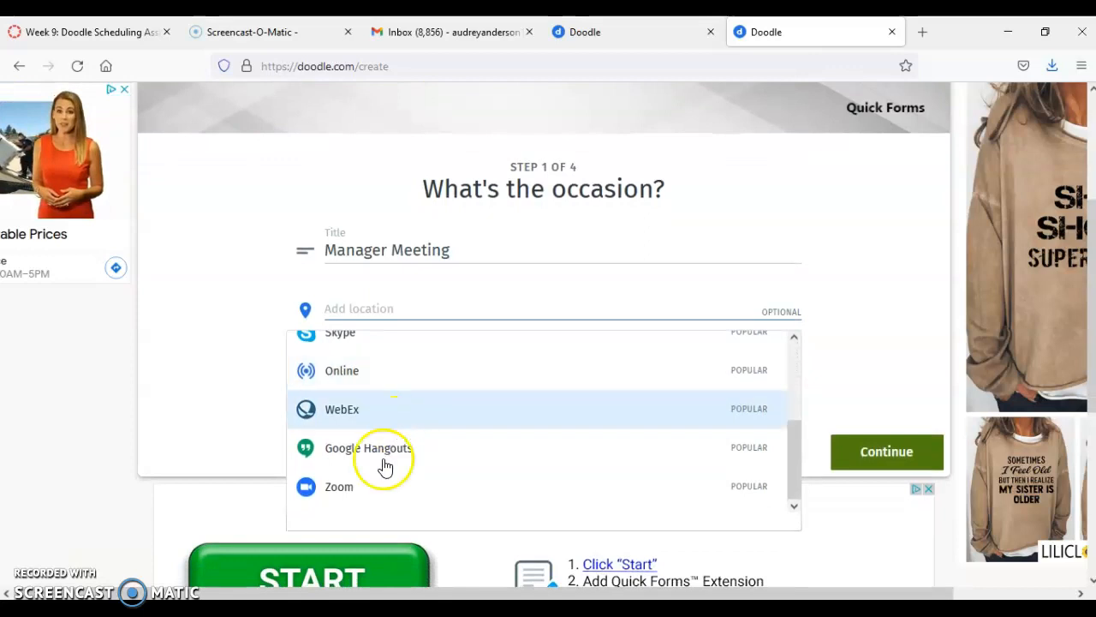
pyautogui.click(377, 486)
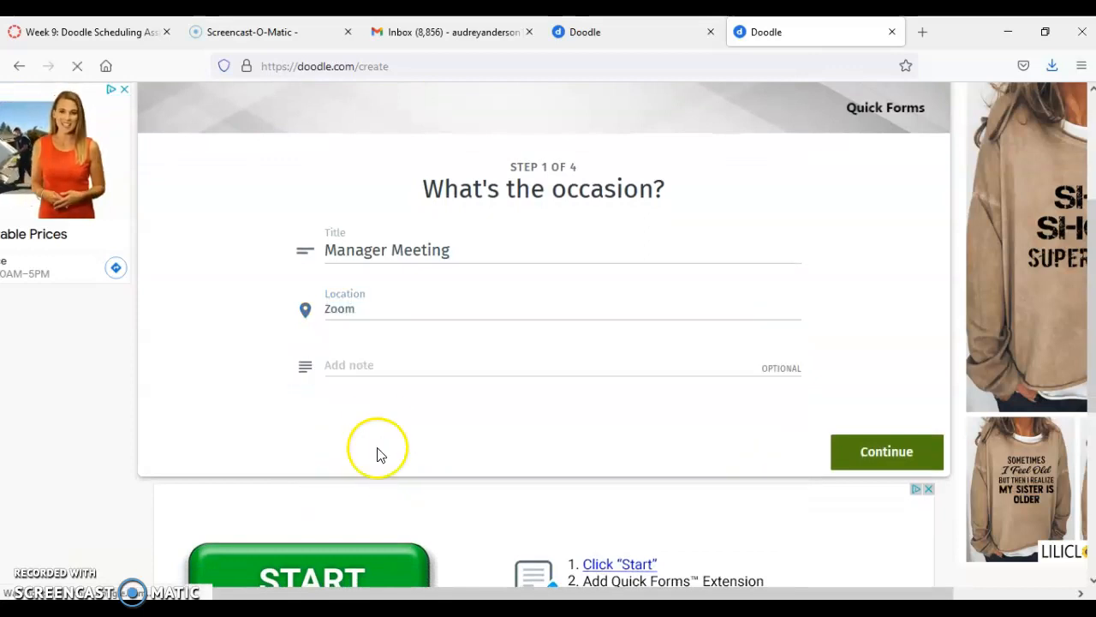
pyautogui.click(500, 303)
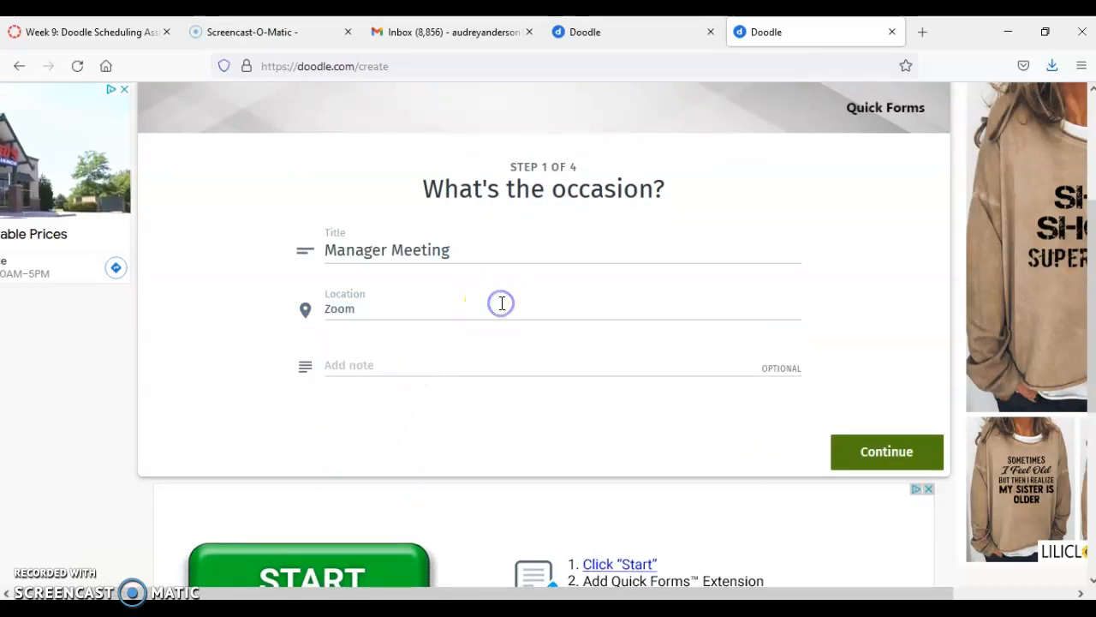
pyautogui.scroll(-3, 410, 387)
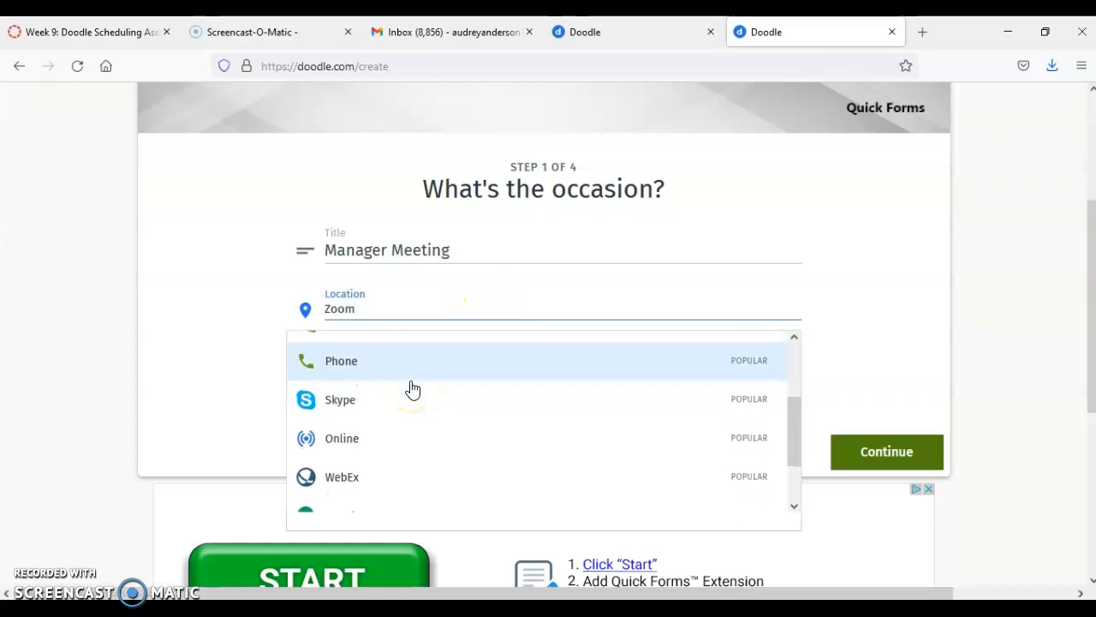
pyautogui.click(250, 342)
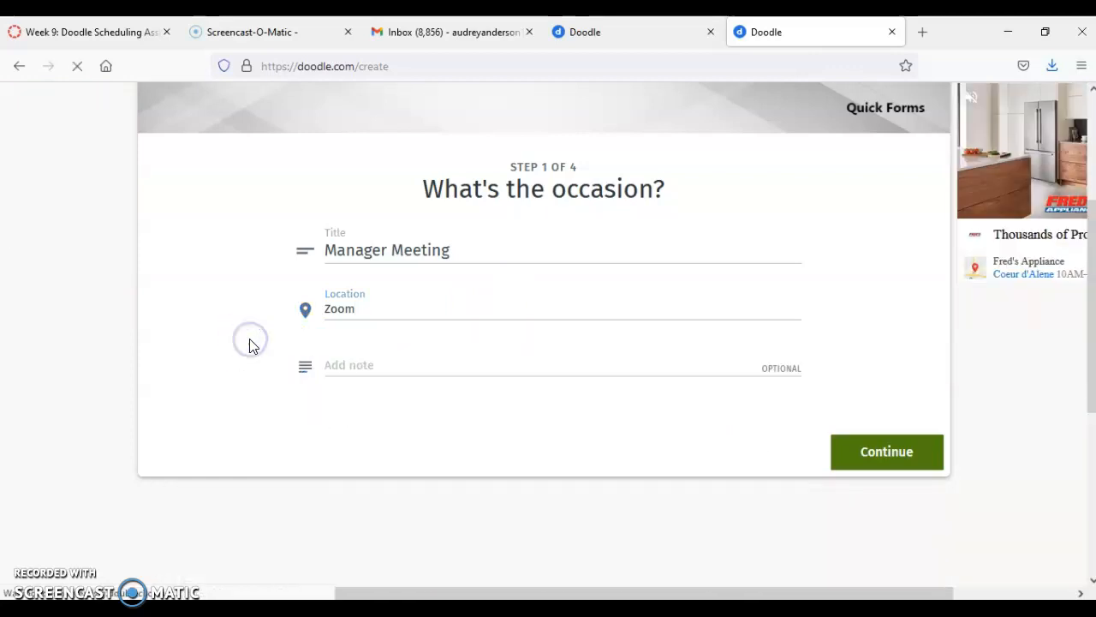
# - Add the note "This is a zoom meeting that will require your webcam to be turned on." and proceed to the date options
pyautogui.click(356, 363)
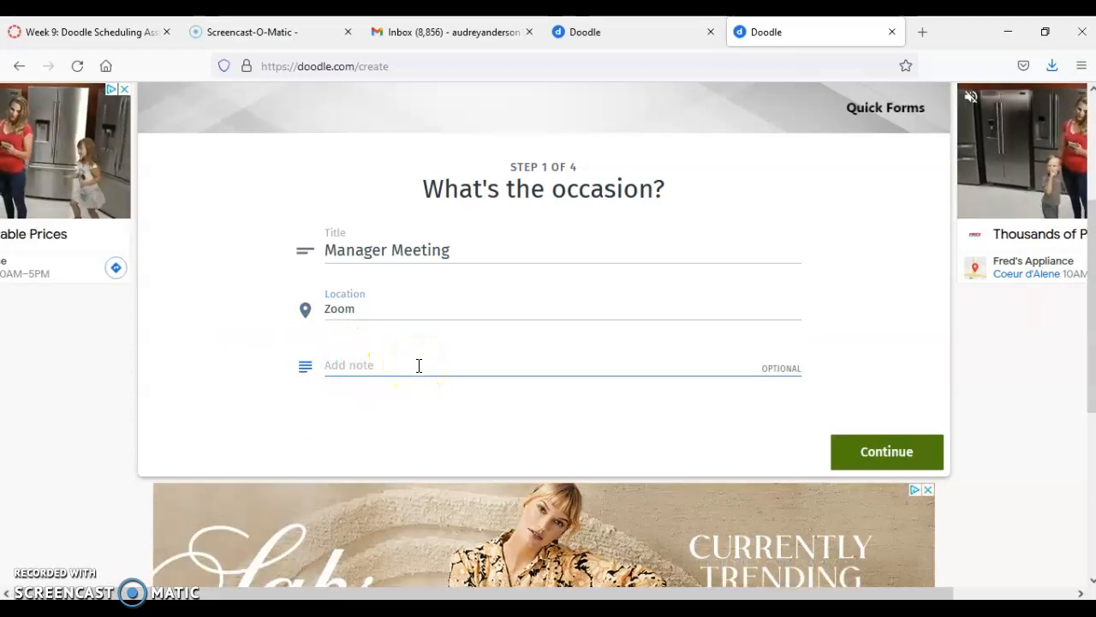
pyautogui.click(426, 365)
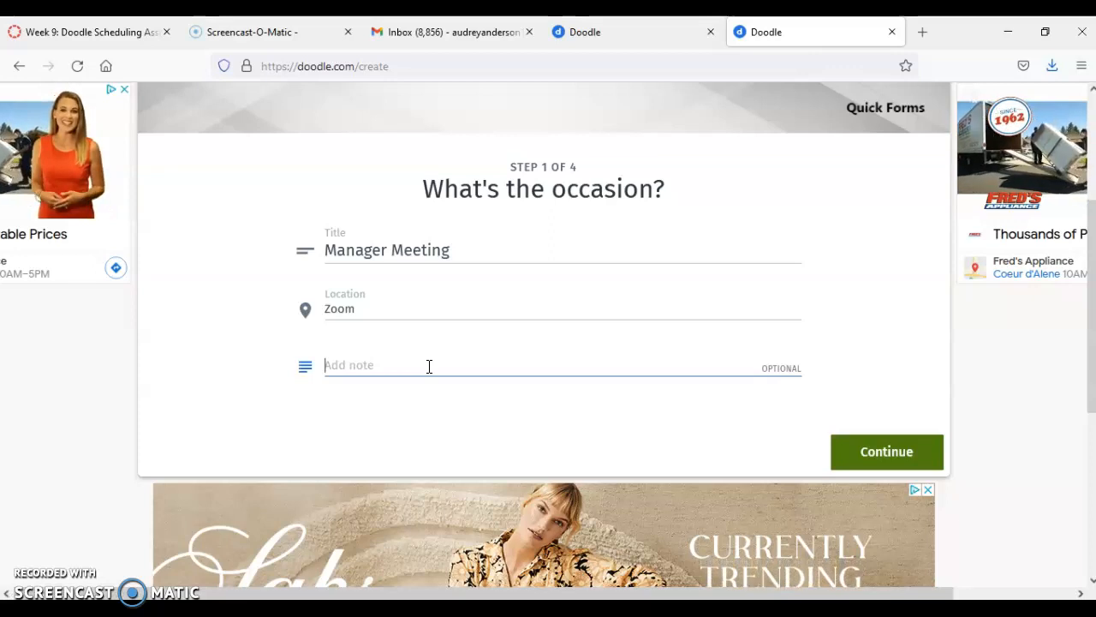
pyautogui.write('This ')
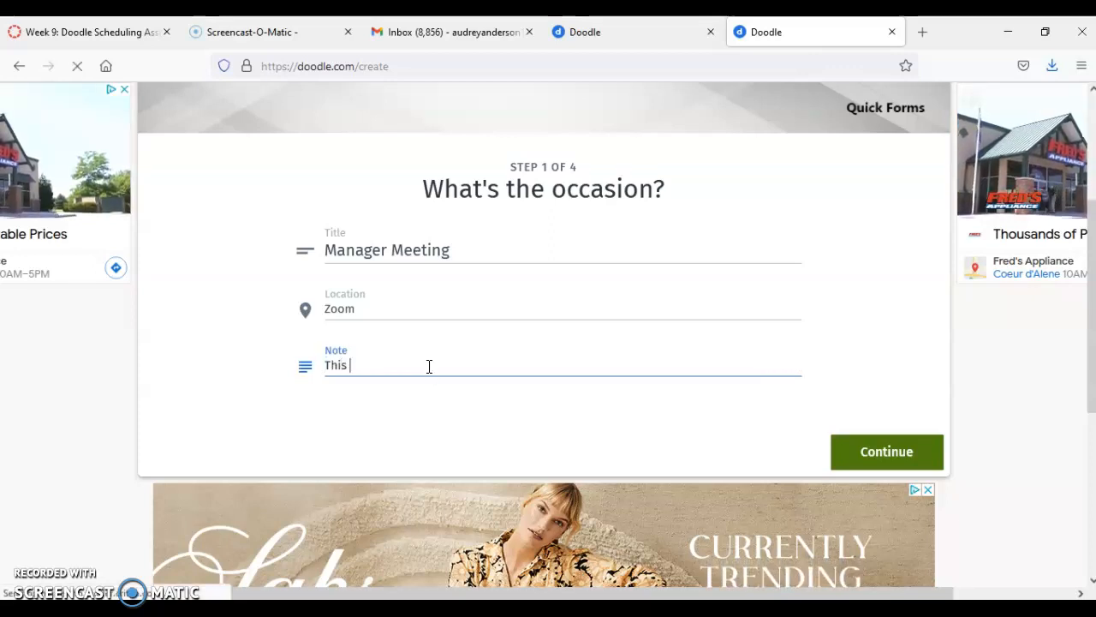
pyautogui.write('is a zoom meeting')
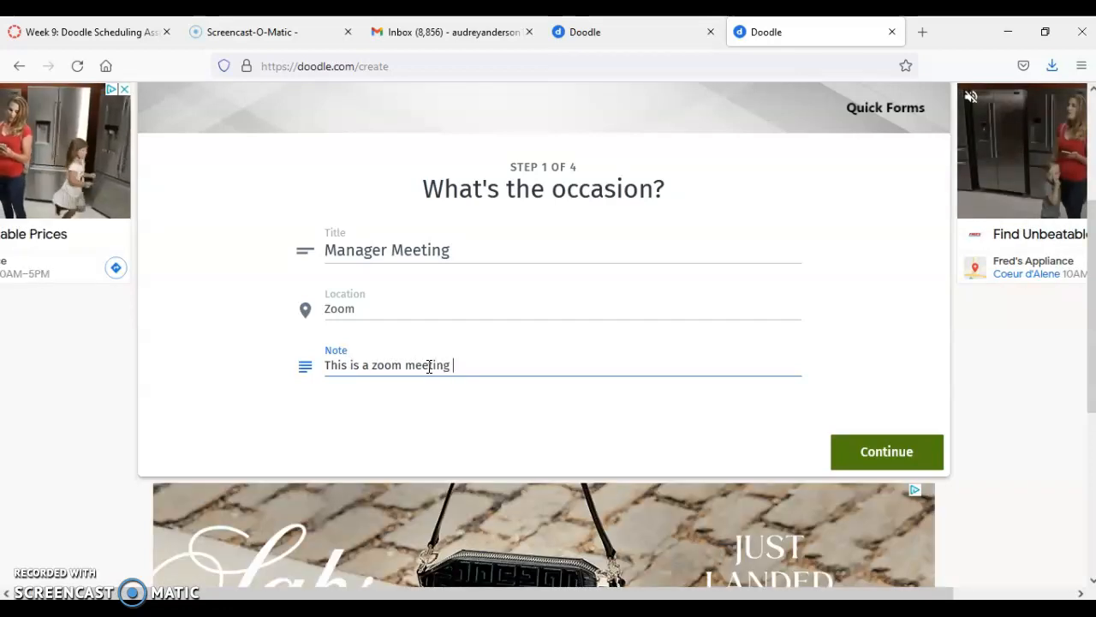
pyautogui.write(' that will ')
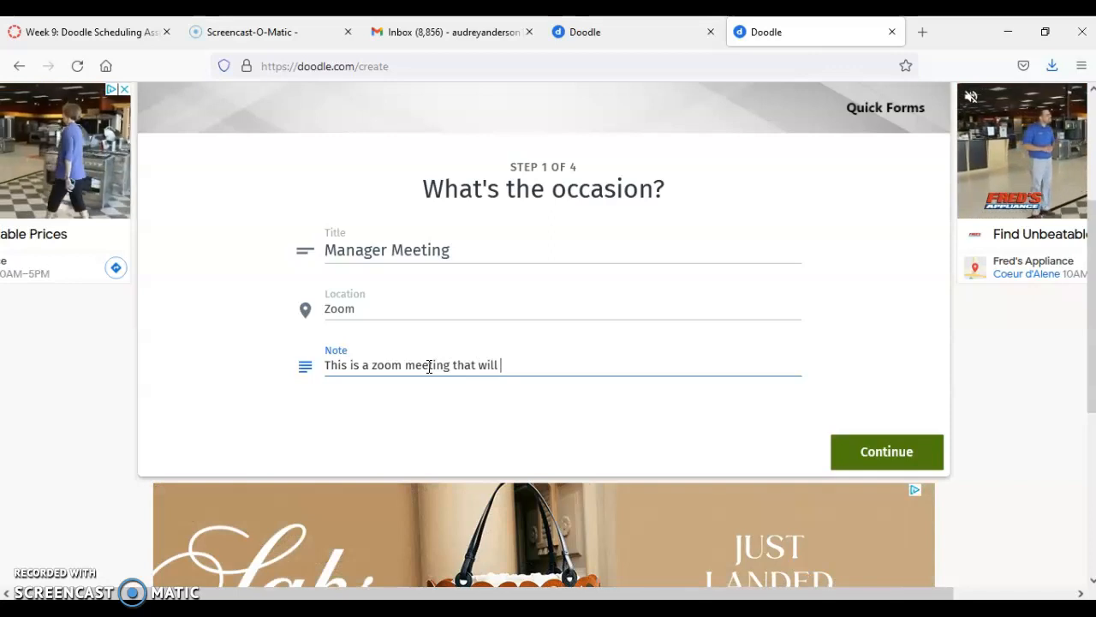
pyautogui.write('requ')
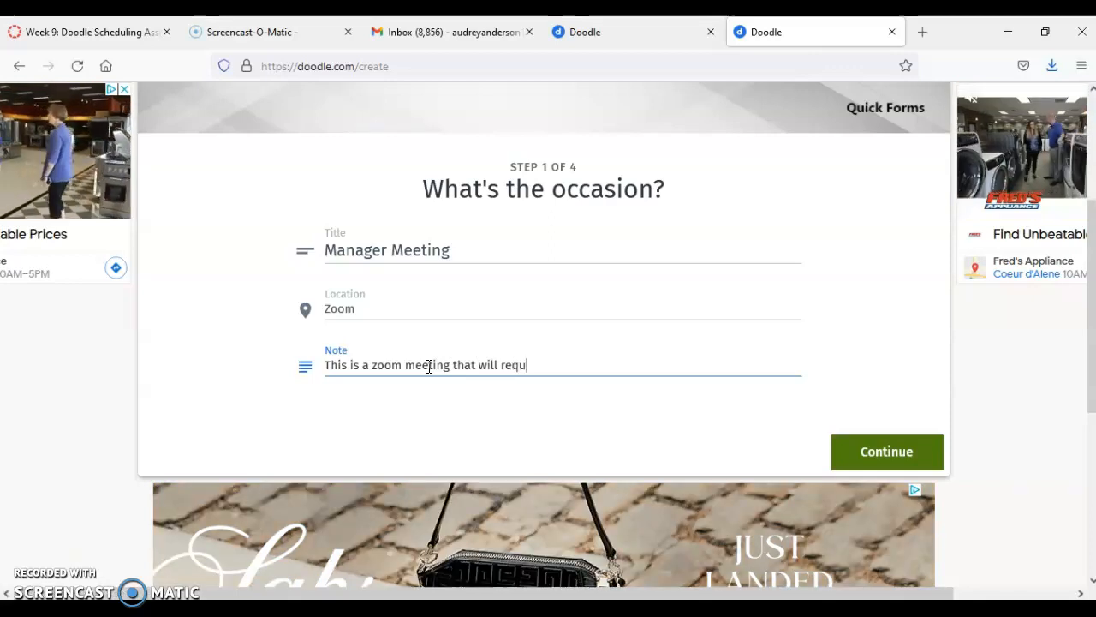
pyautogui.write('ire your ')
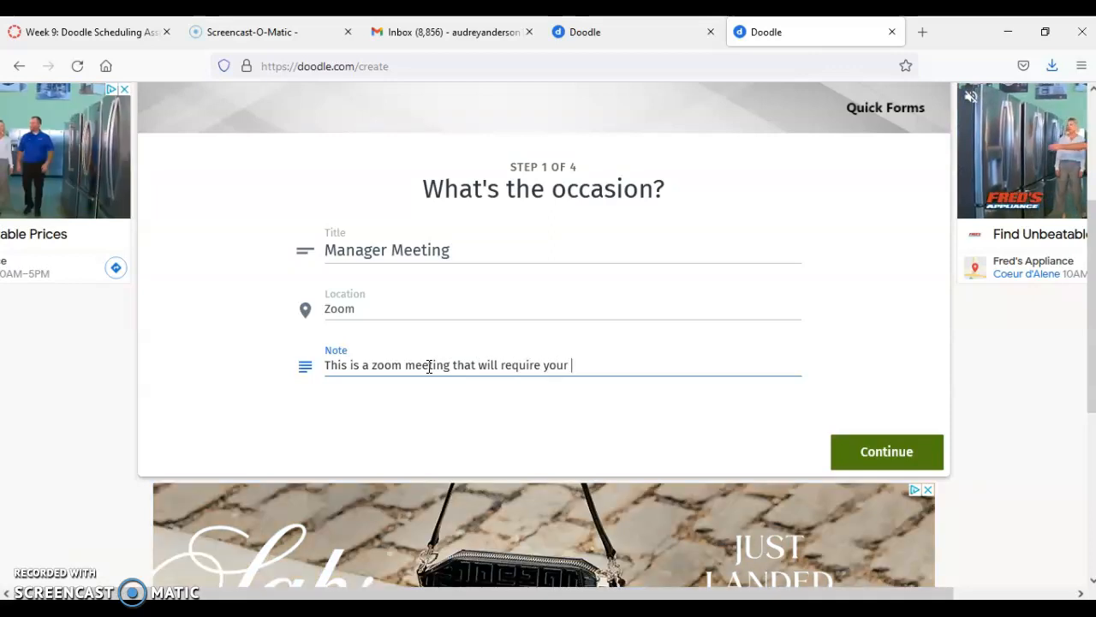
pyautogui.write('webcam to')
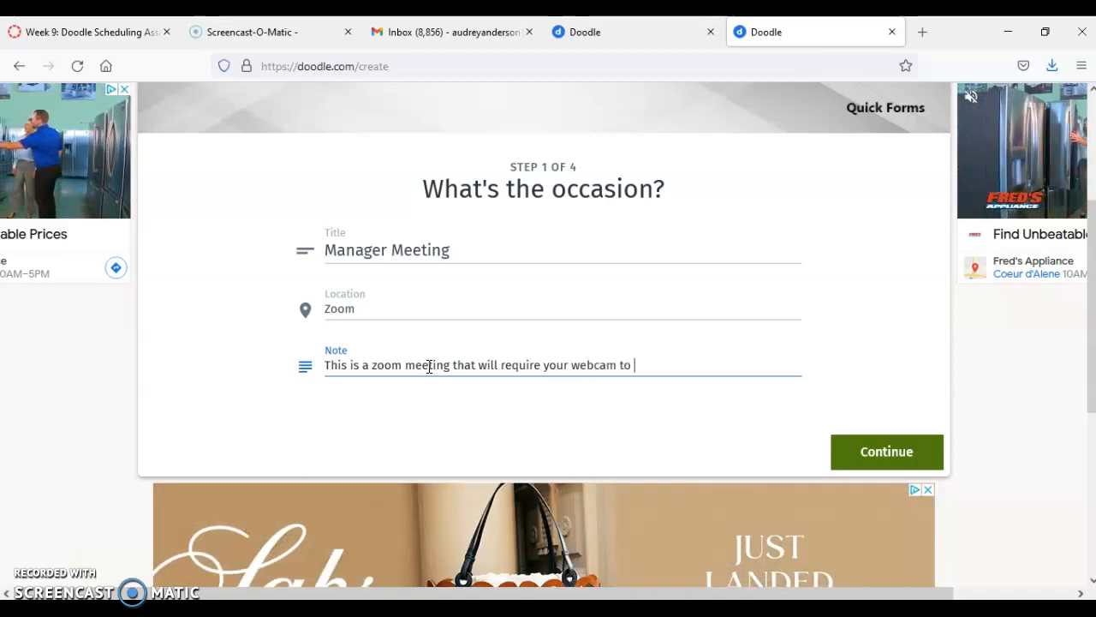
pyautogui.write(' be turned')
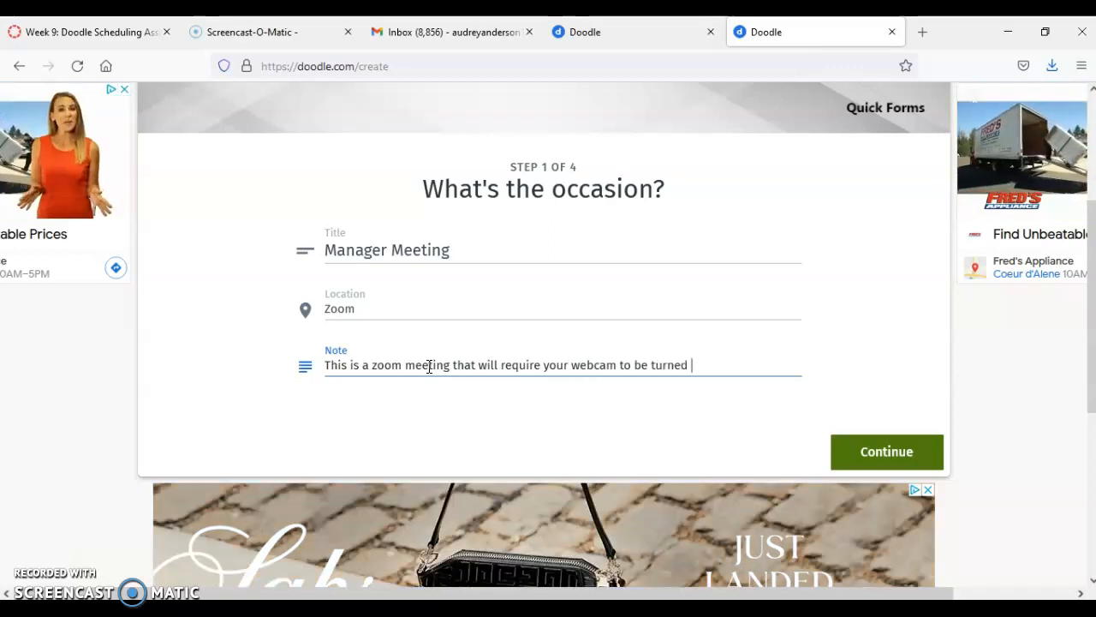
pyautogui.write(' on.')
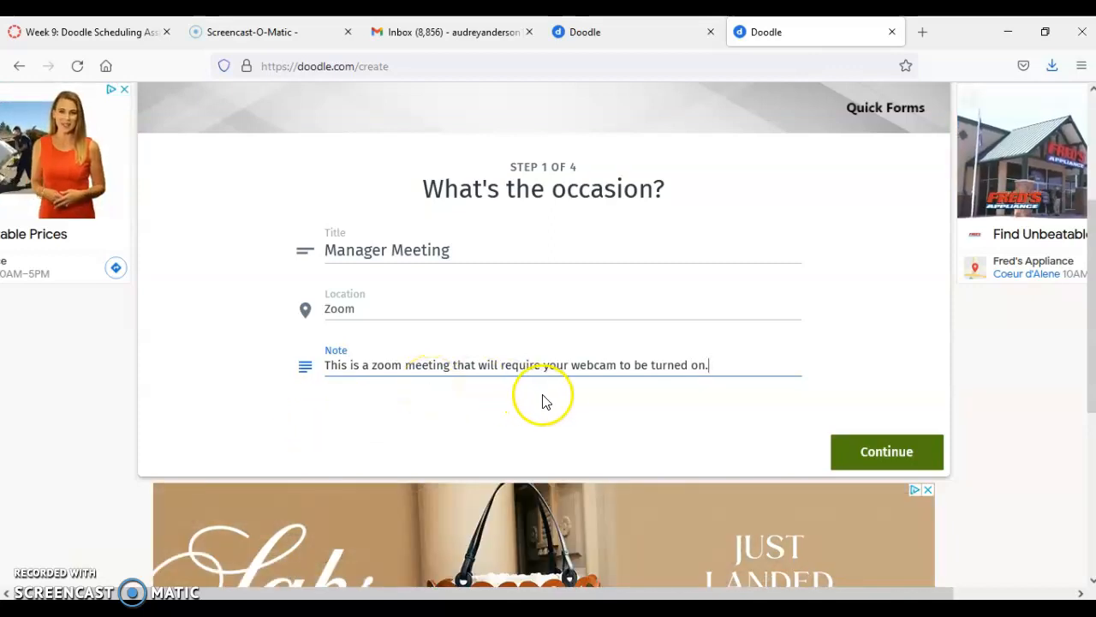
pyautogui.click(619, 395)
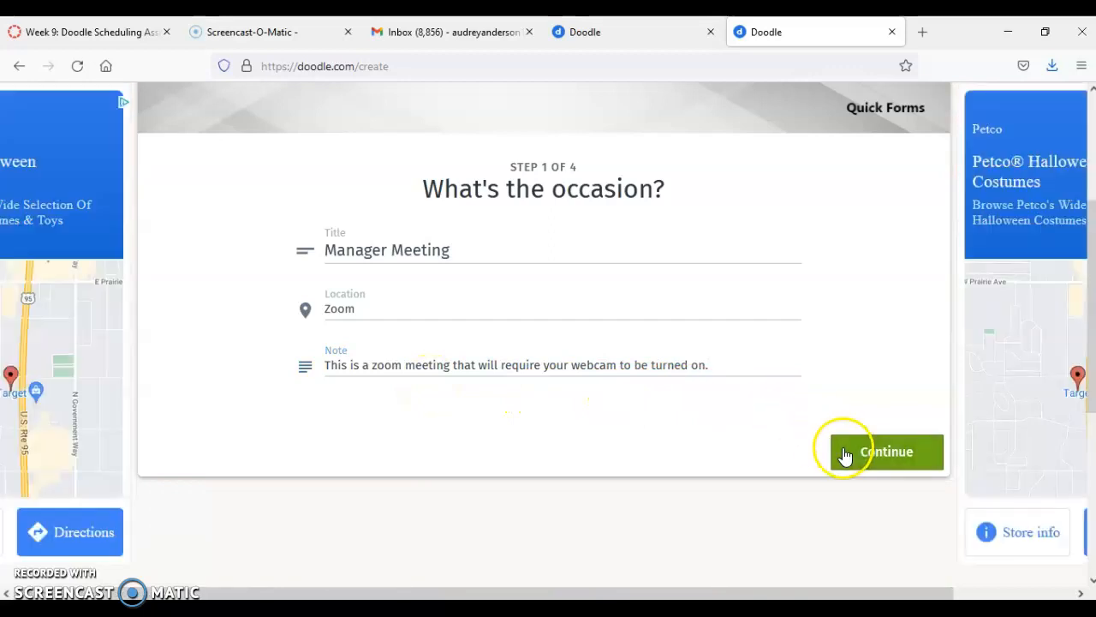
pyautogui.click(864, 456)
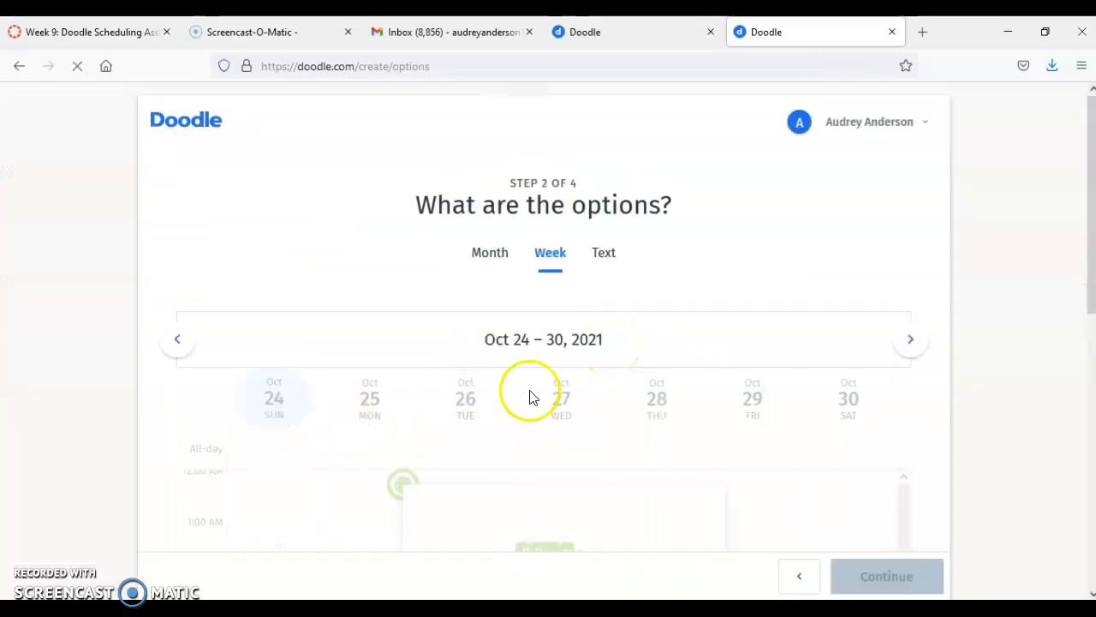
# - Compare the week and month layouts for the date options, ending on the month calendar
pyautogui.scroll(-2, 509, 291)
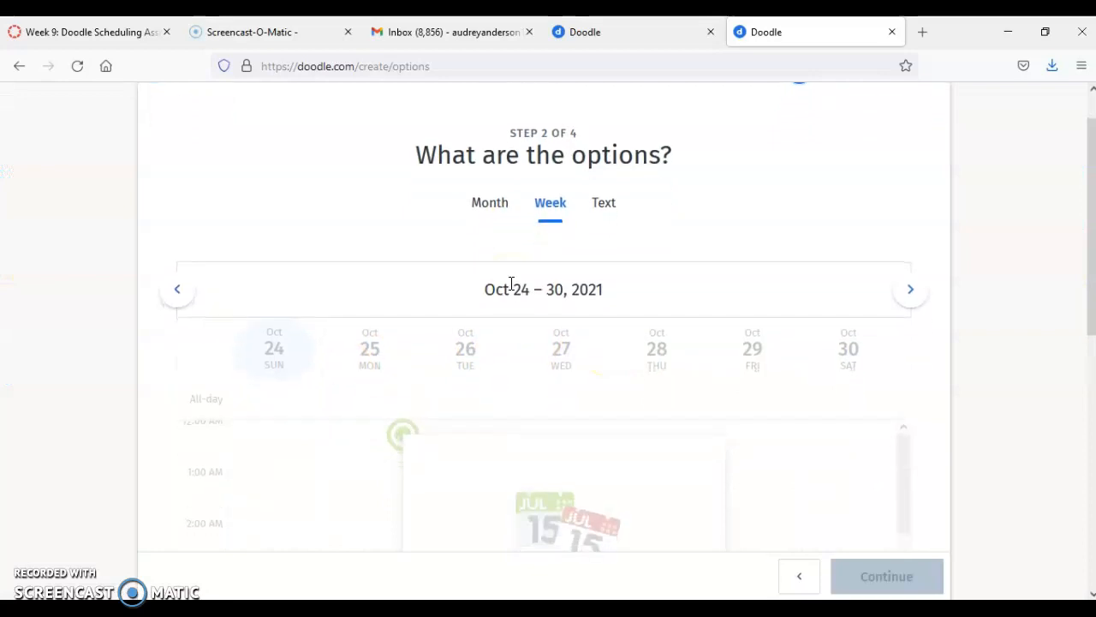
pyautogui.click(503, 169)
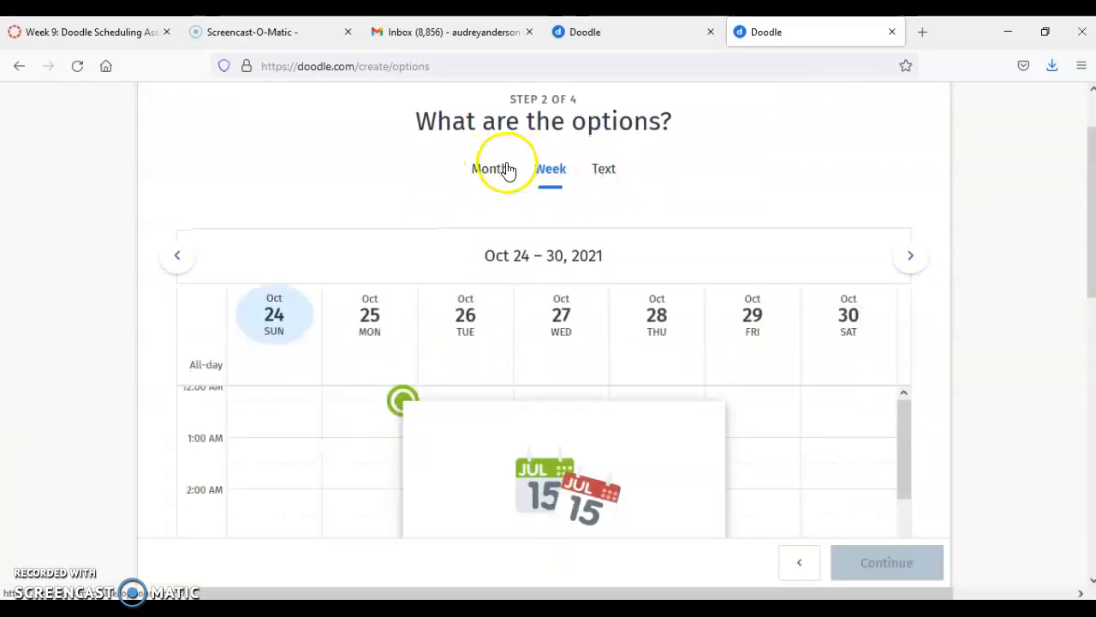
pyautogui.click(549, 174)
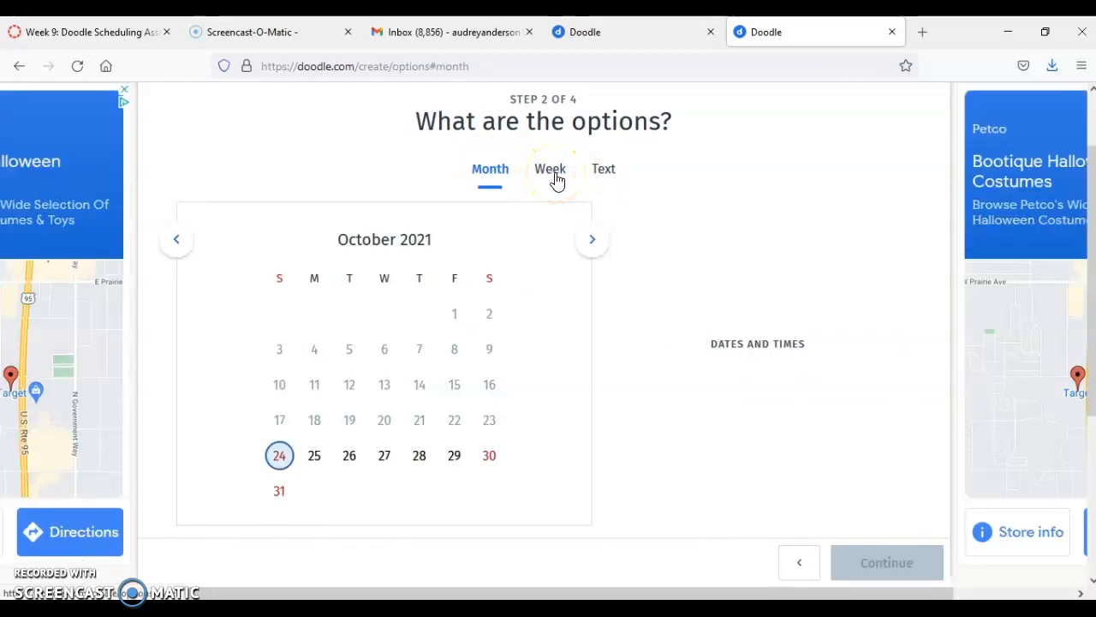
pyautogui.click(555, 175)
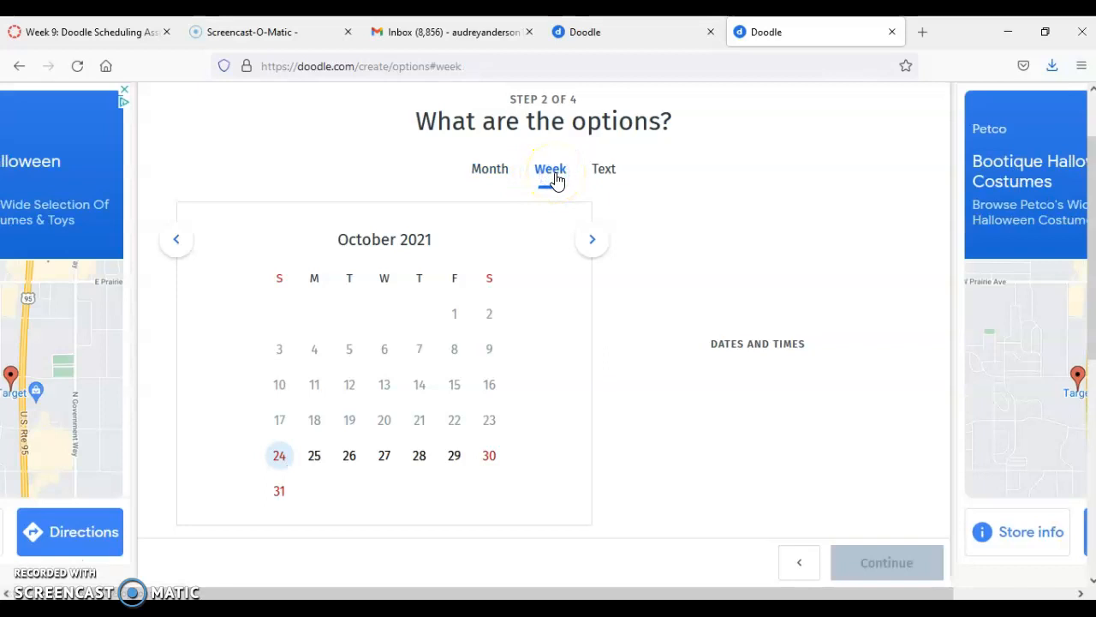
pyautogui.click(511, 178)
pyautogui.click(502, 177)
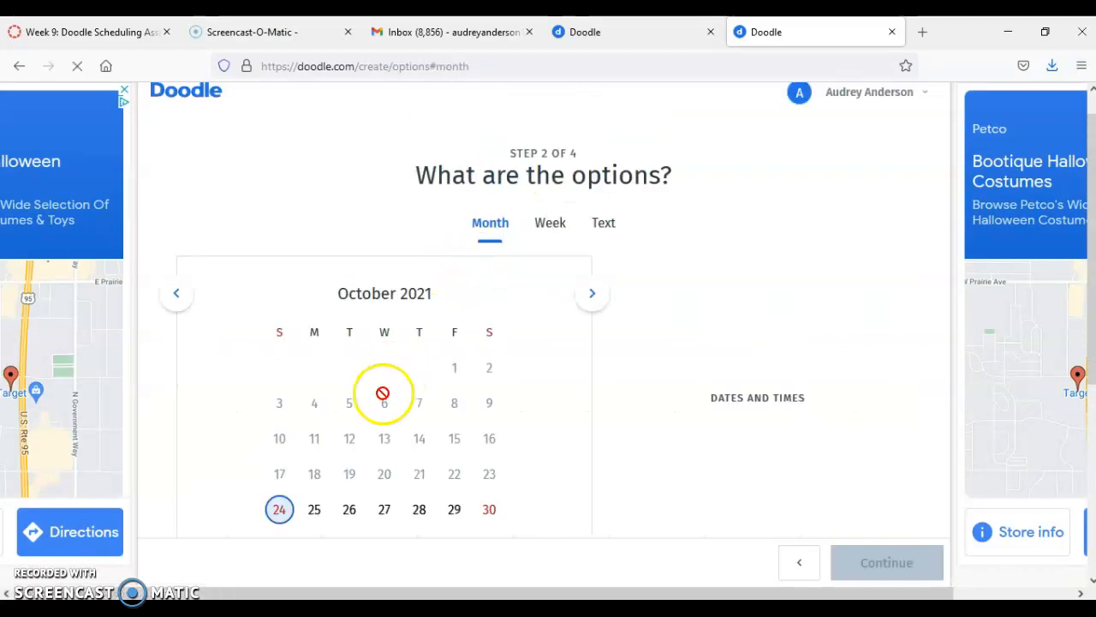
# - Select the Tuesdays November 2, 9 and 16, 2021 as proposed meeting dates
pyautogui.scroll(-3, 383, 393)
pyautogui.scroll(2, 385, 394)
pyautogui.scroll(1, 383, 393)
pyautogui.scroll(-3, 383, 393)
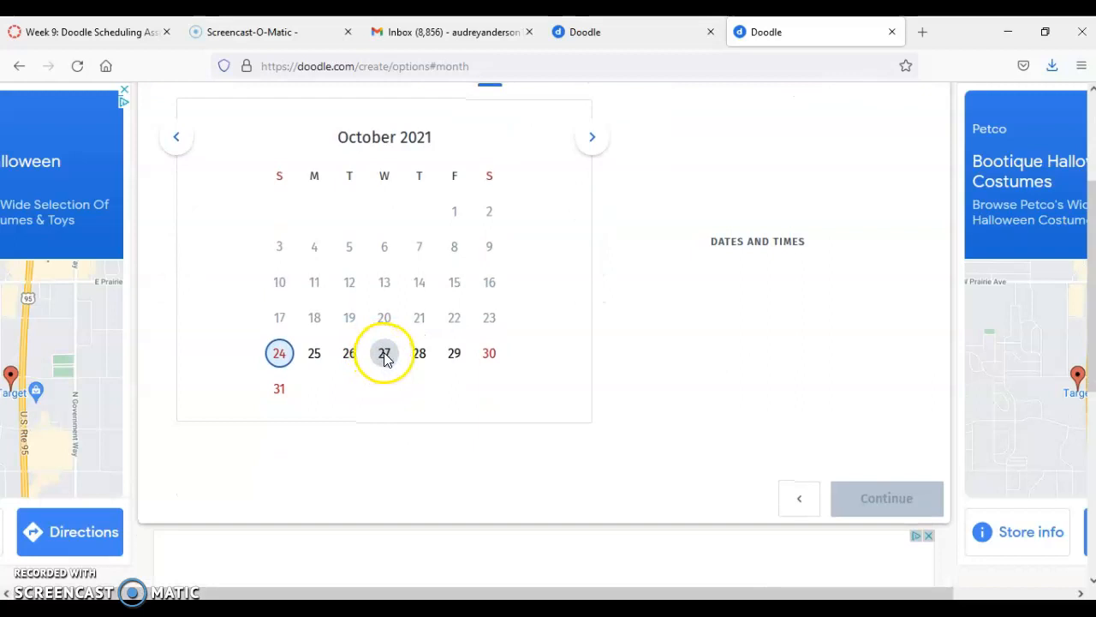
pyautogui.click(592, 137)
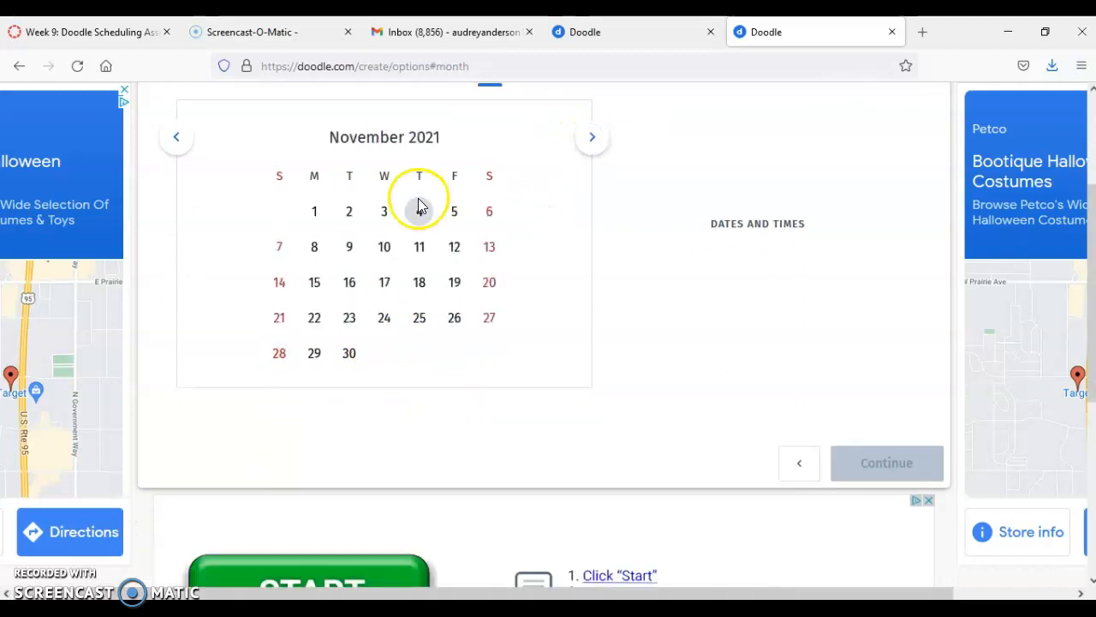
pyautogui.click(351, 246)
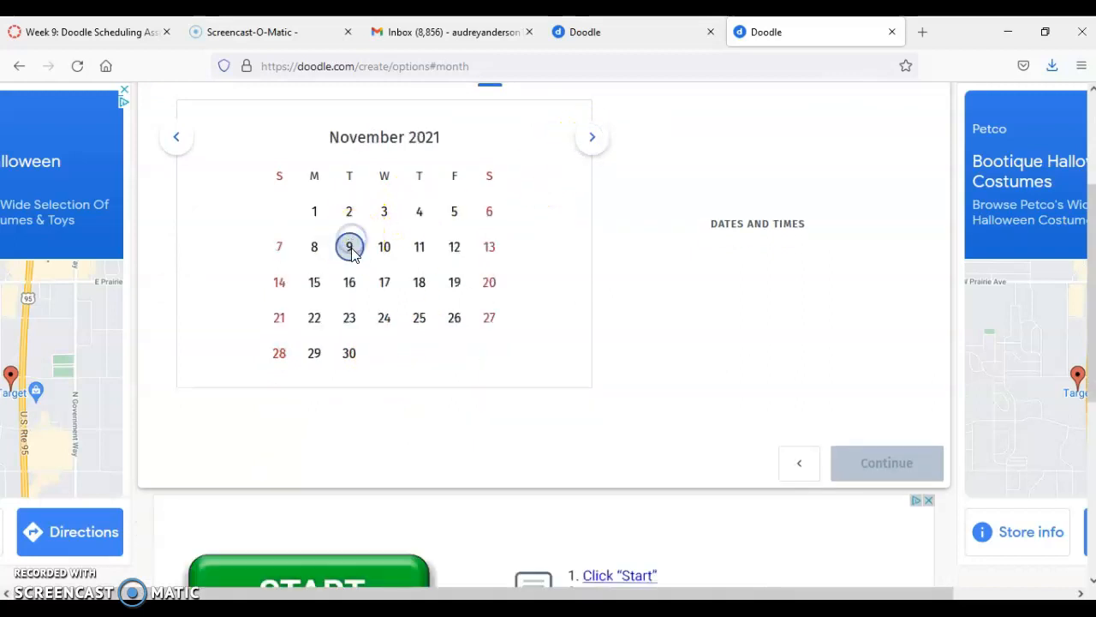
pyautogui.click(349, 282)
pyautogui.click(348, 214)
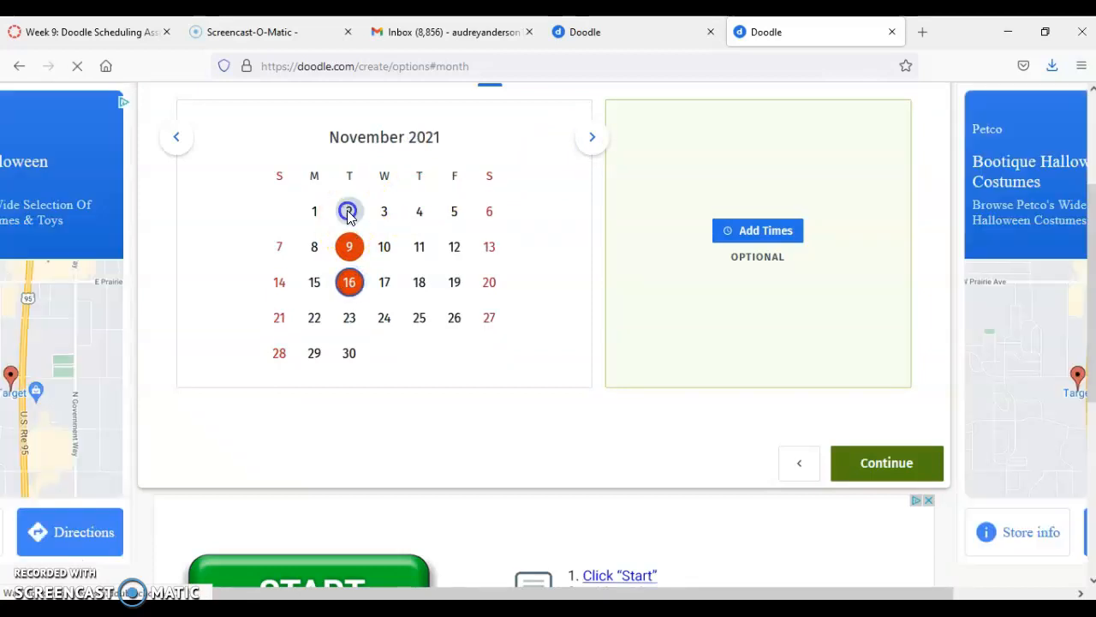
# - Add Tuesdays November 23 and 30 as proposed dates and set the meeting time for all dates to 9:00 AM–10:00 AM
pyautogui.click(349, 317)
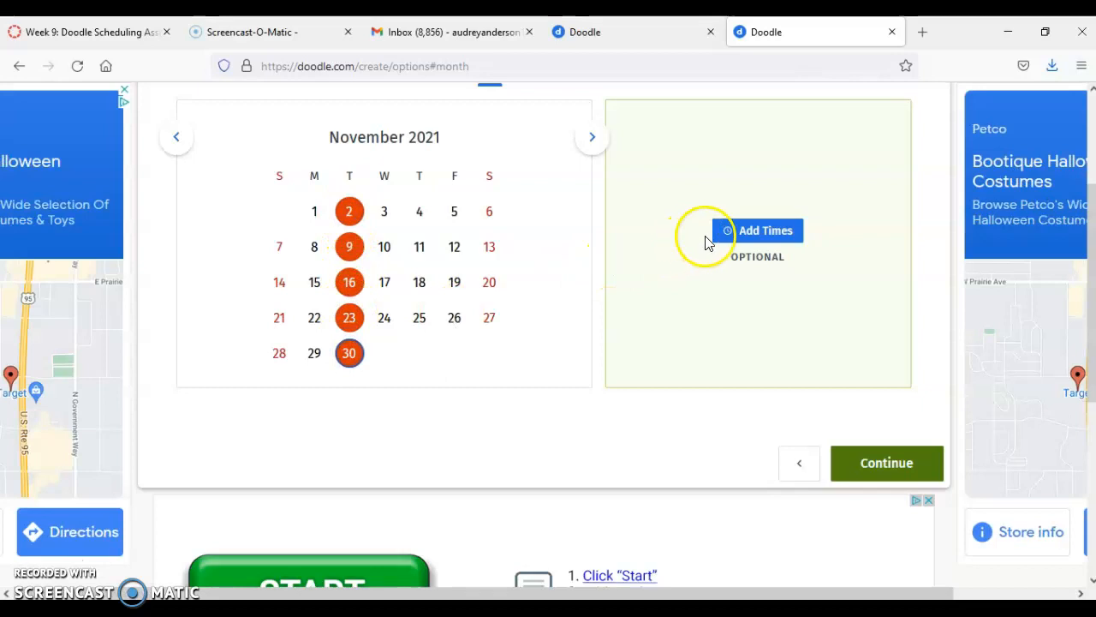
pyautogui.click(764, 231)
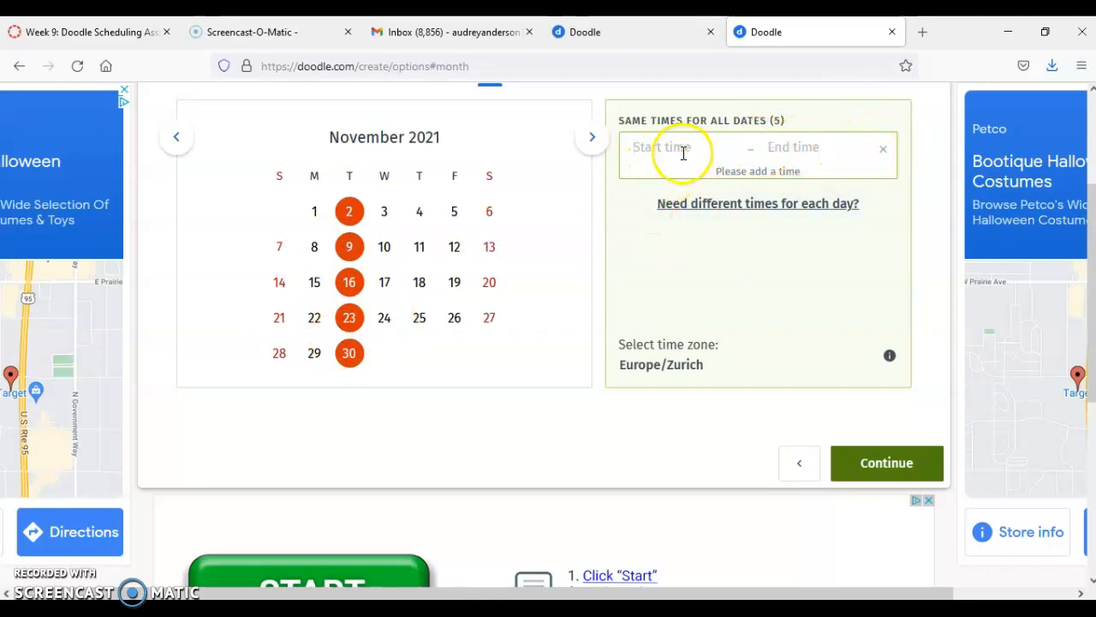
pyautogui.click(638, 159)
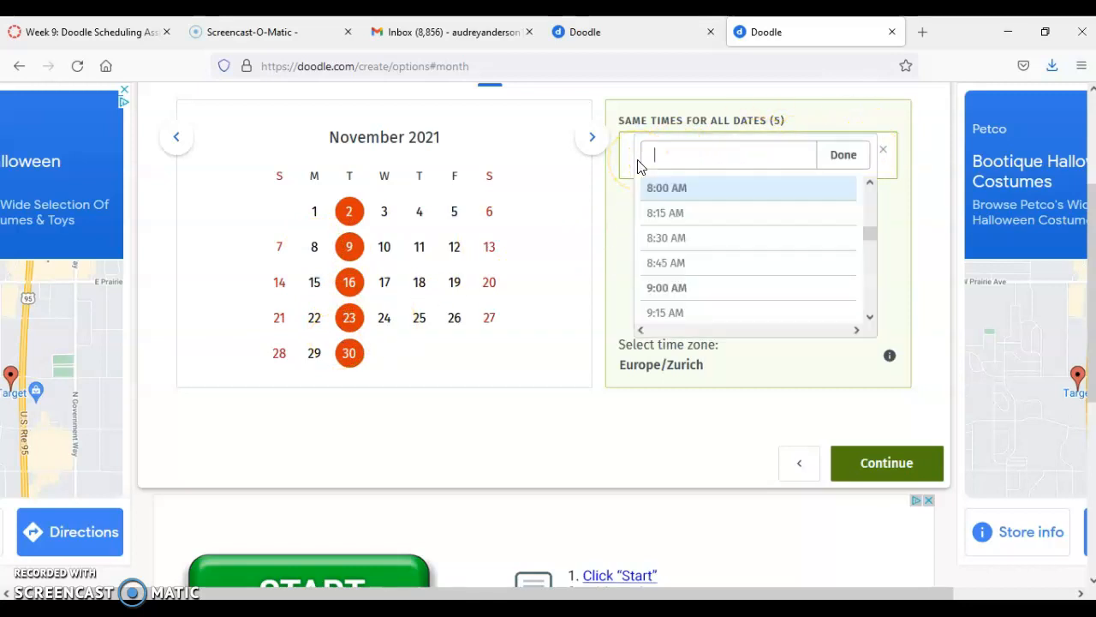
pyautogui.click(680, 291)
pyautogui.click(809, 159)
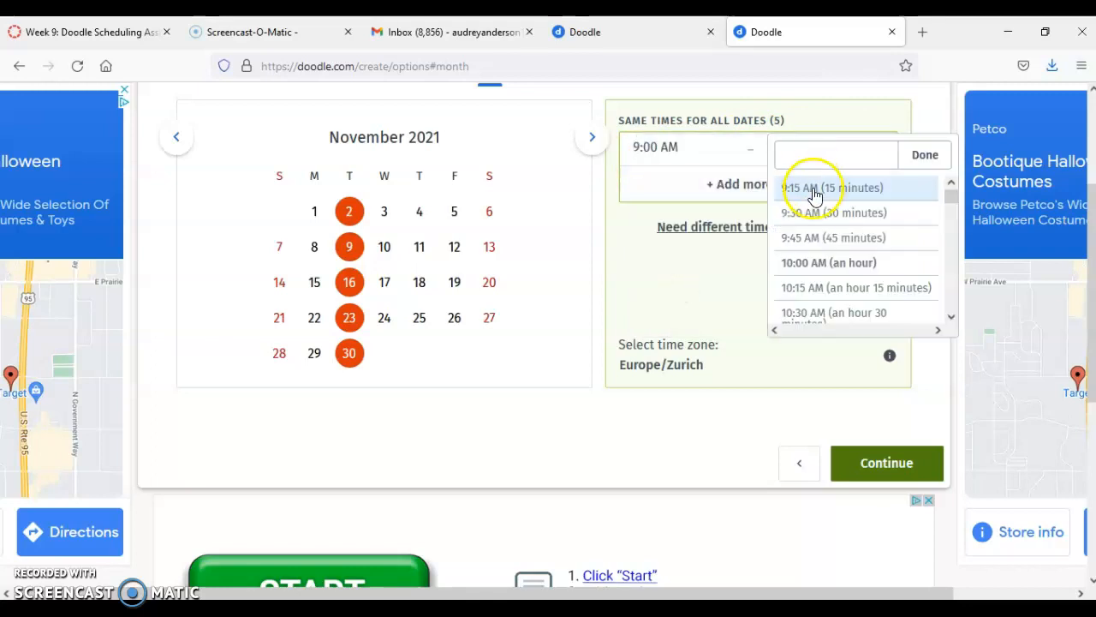
pyautogui.click(811, 263)
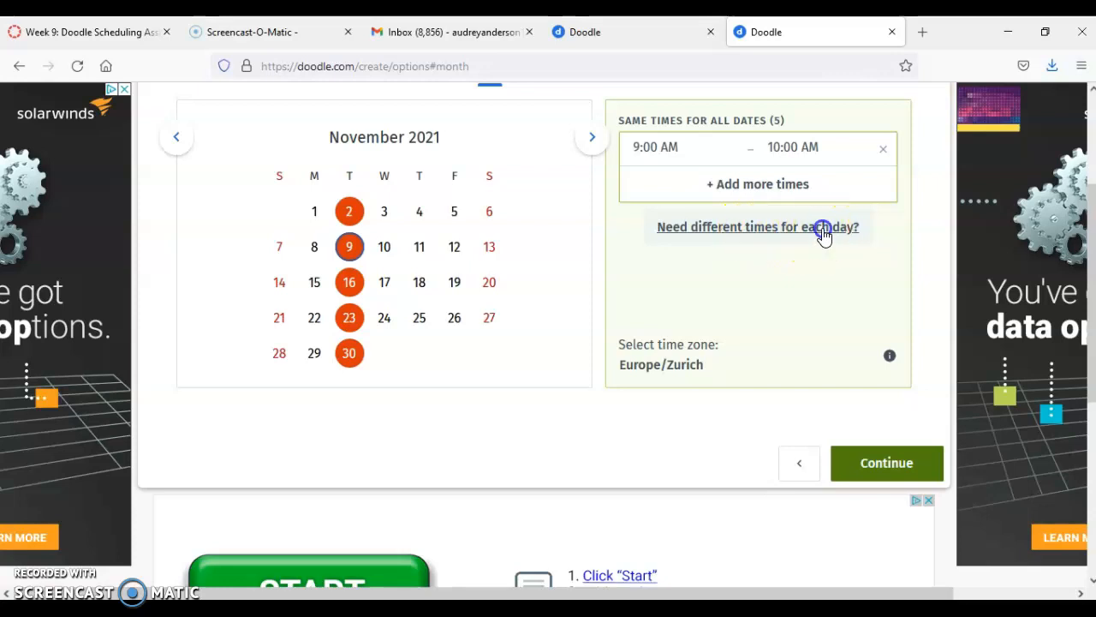
# - Switch to different times for each day and set the November 16 end time to 9:30 AM
pyautogui.click(824, 229)
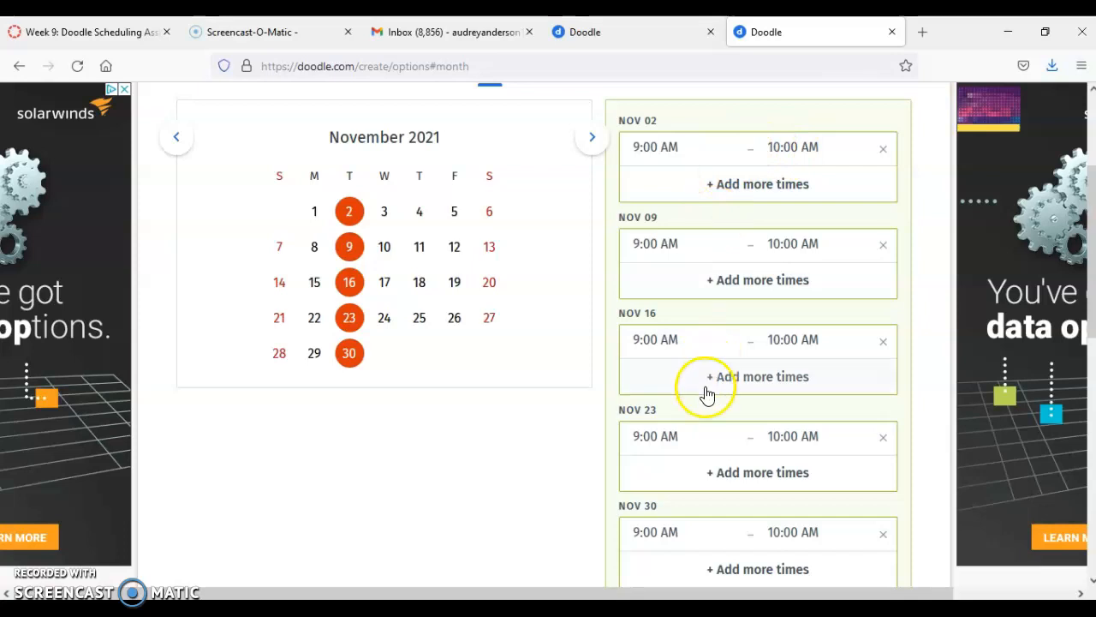
pyautogui.scroll(-3, 705, 390)
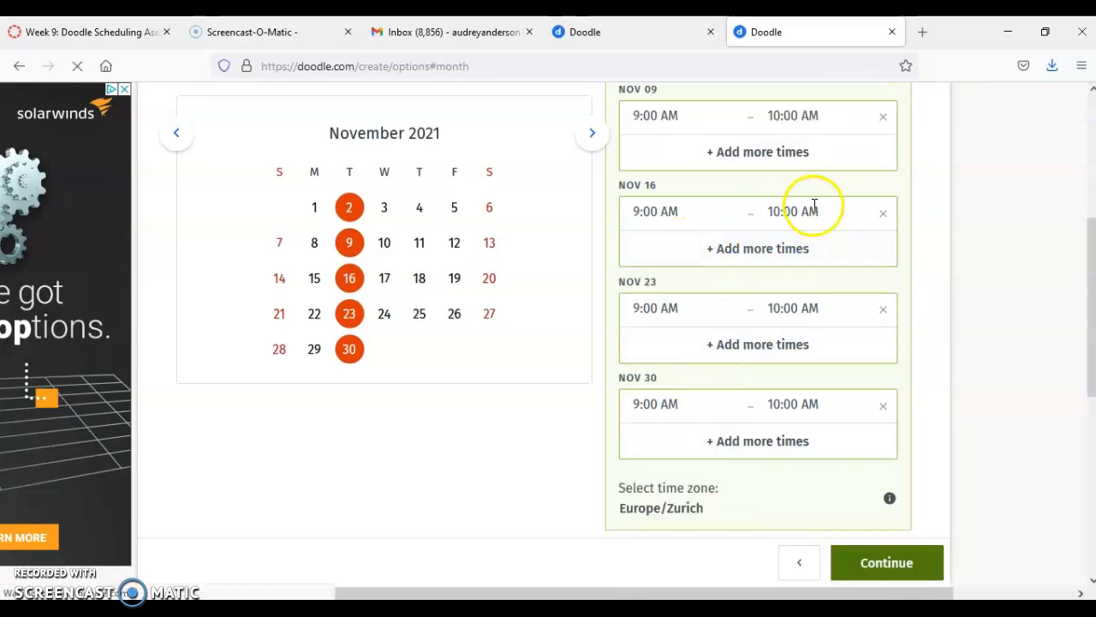
pyautogui.click(839, 221)
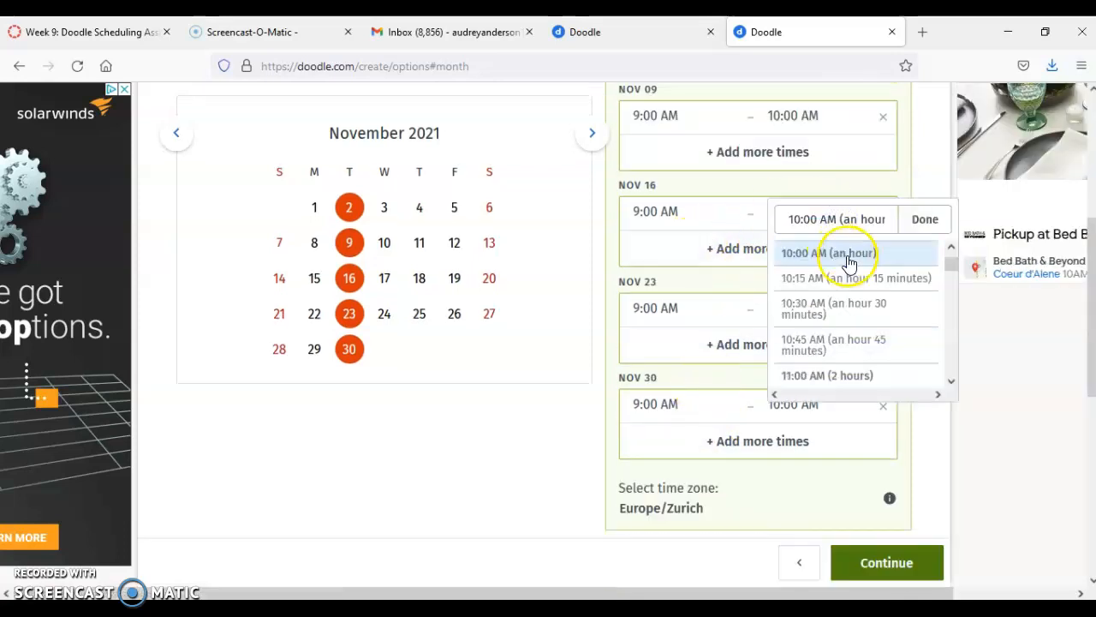
pyautogui.click(810, 314)
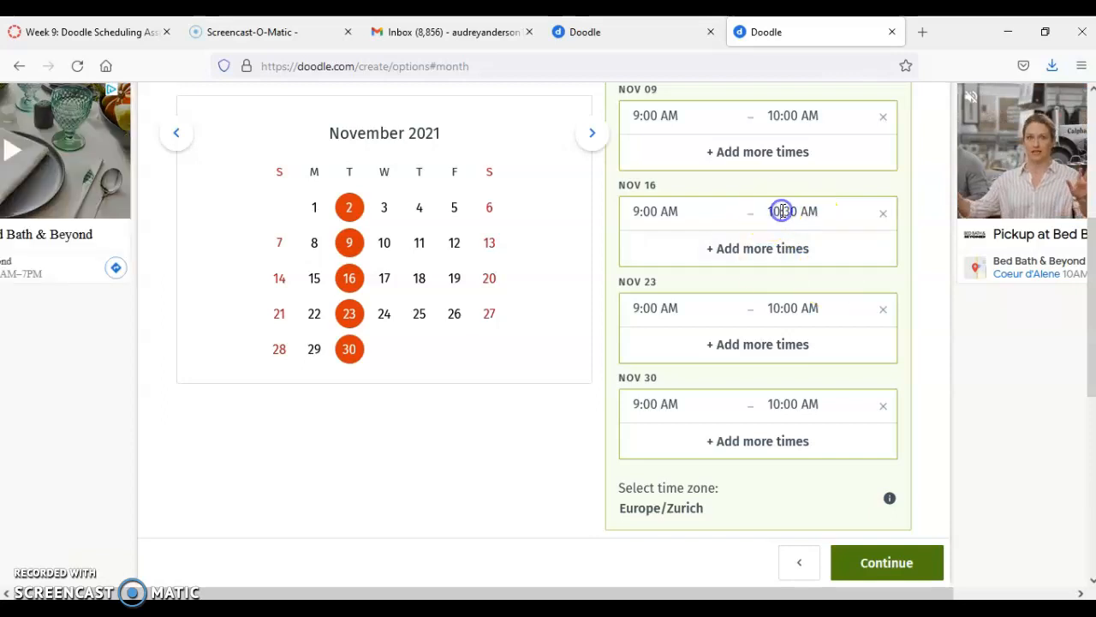
pyautogui.click(782, 211)
pyautogui.click(812, 277)
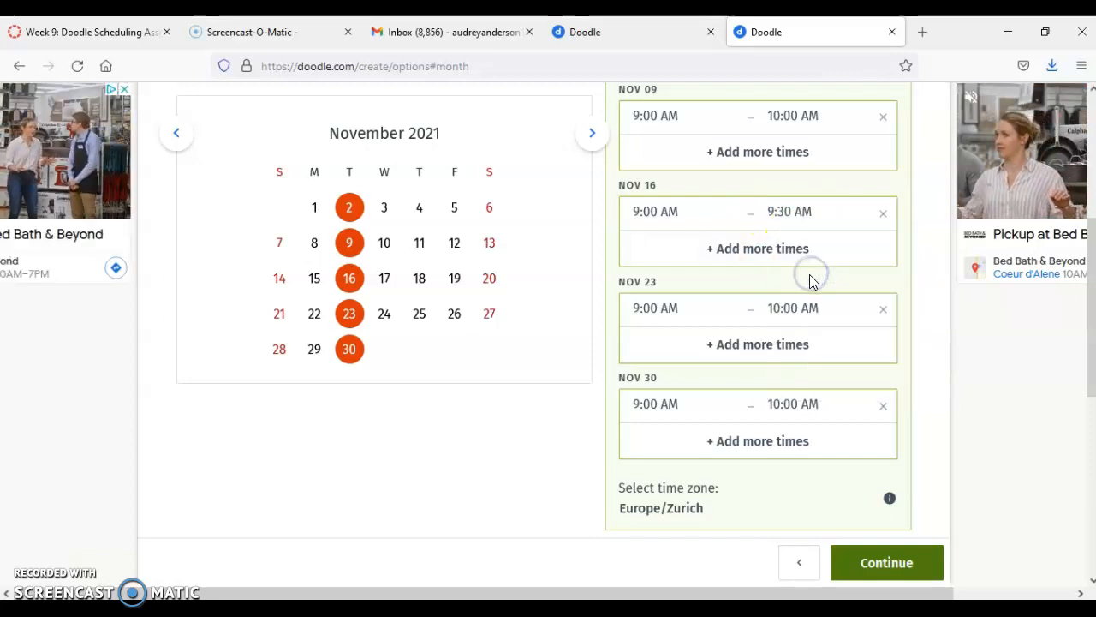
pyautogui.scroll(-1, 758, 530)
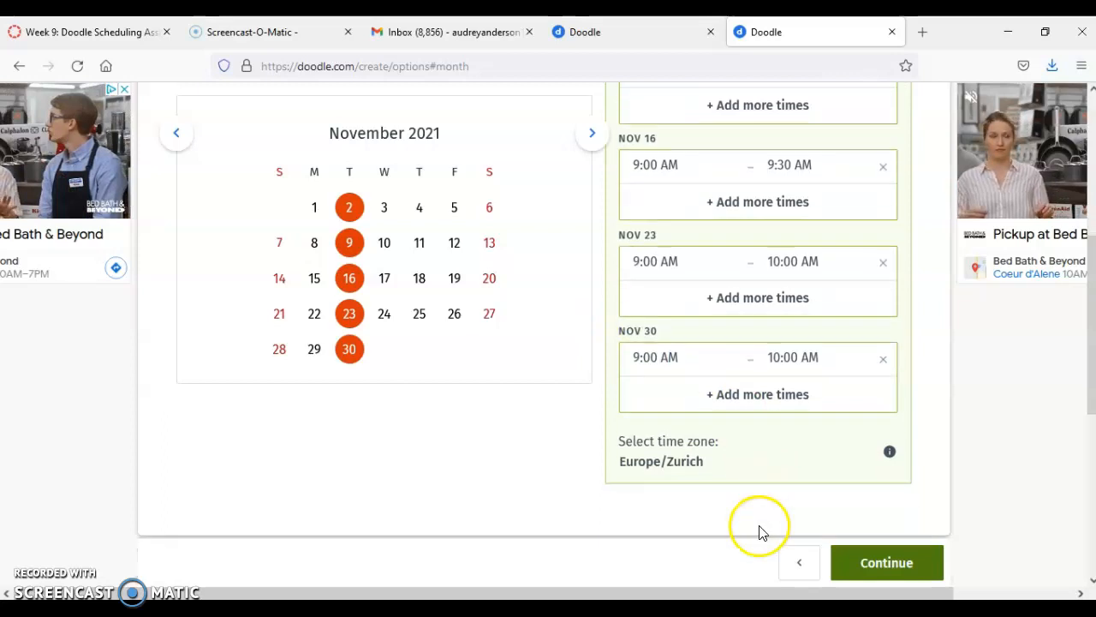
pyautogui.scroll(-1, 759, 530)
pyautogui.scroll(-1, 788, 417)
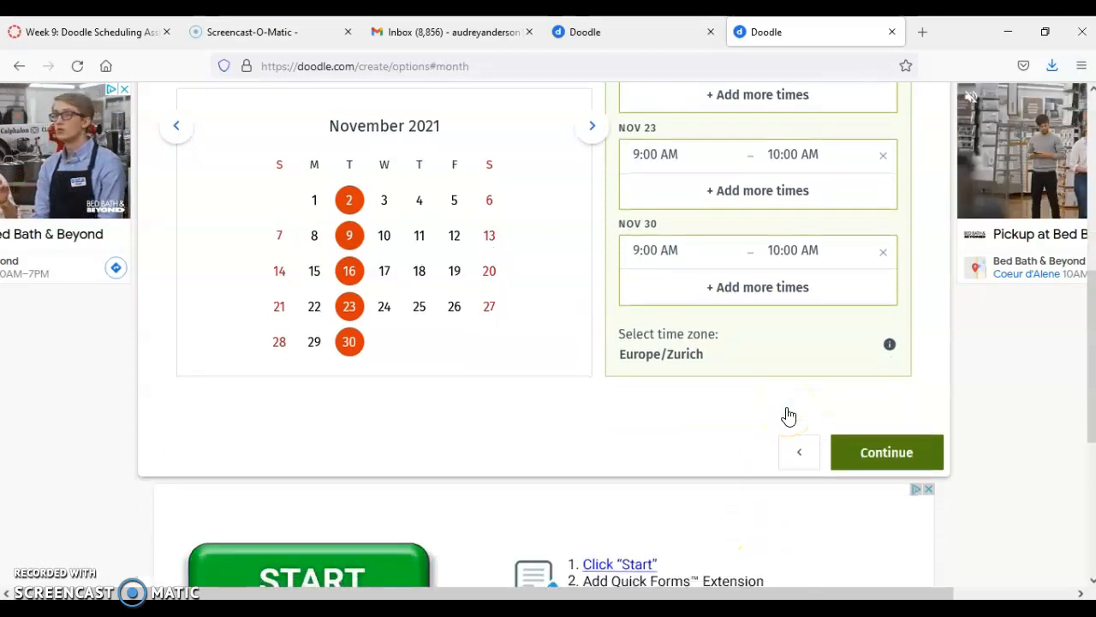
pyautogui.click(829, 347)
pyautogui.click(789, 359)
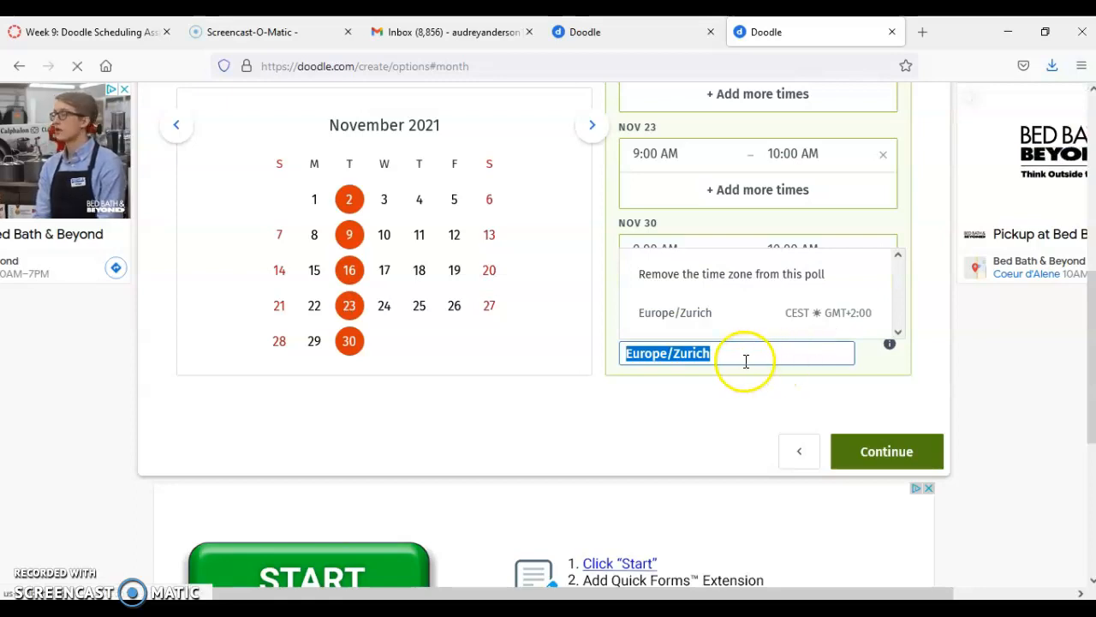
pyautogui.scroll(2, 783, 319)
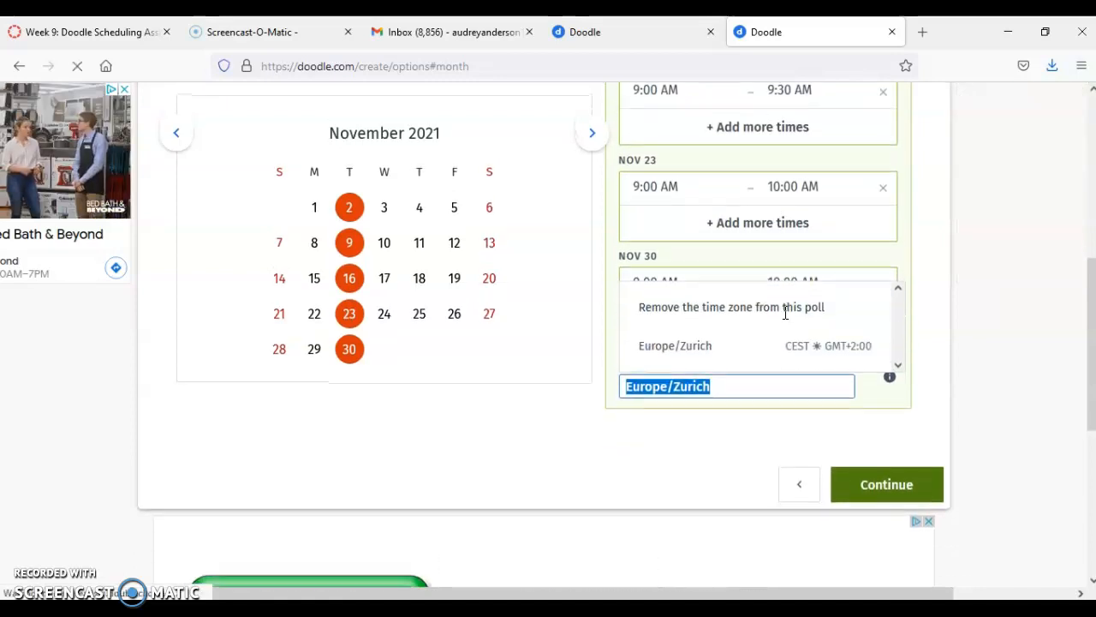
pyautogui.scroll(-3, 754, 335)
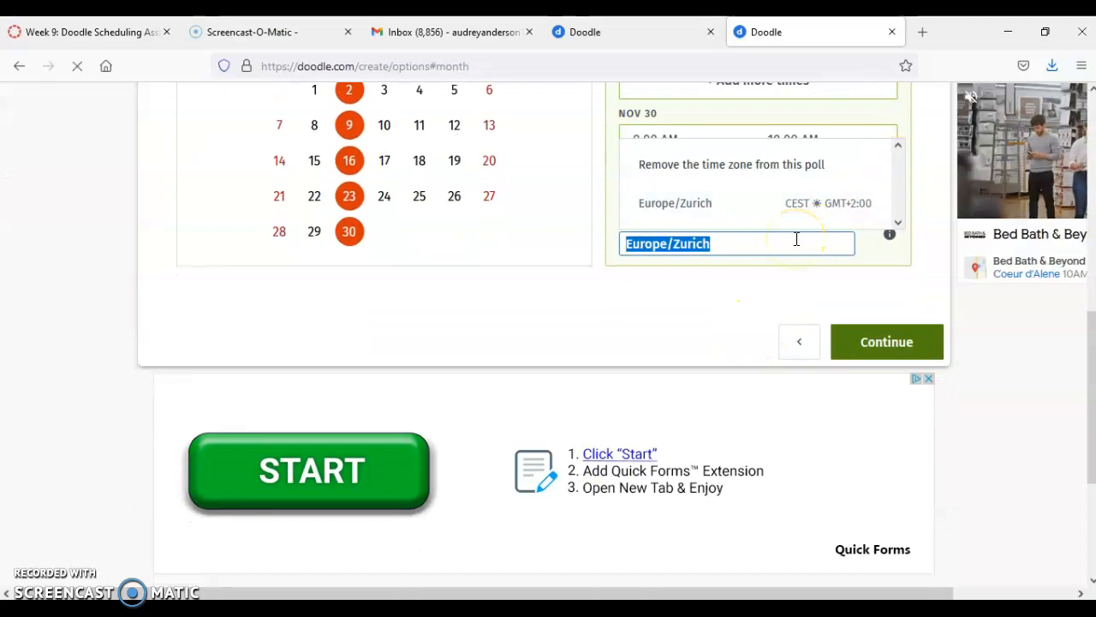
pyautogui.press('BackSpace')
pyautogui.scroll(1, 784, 239)
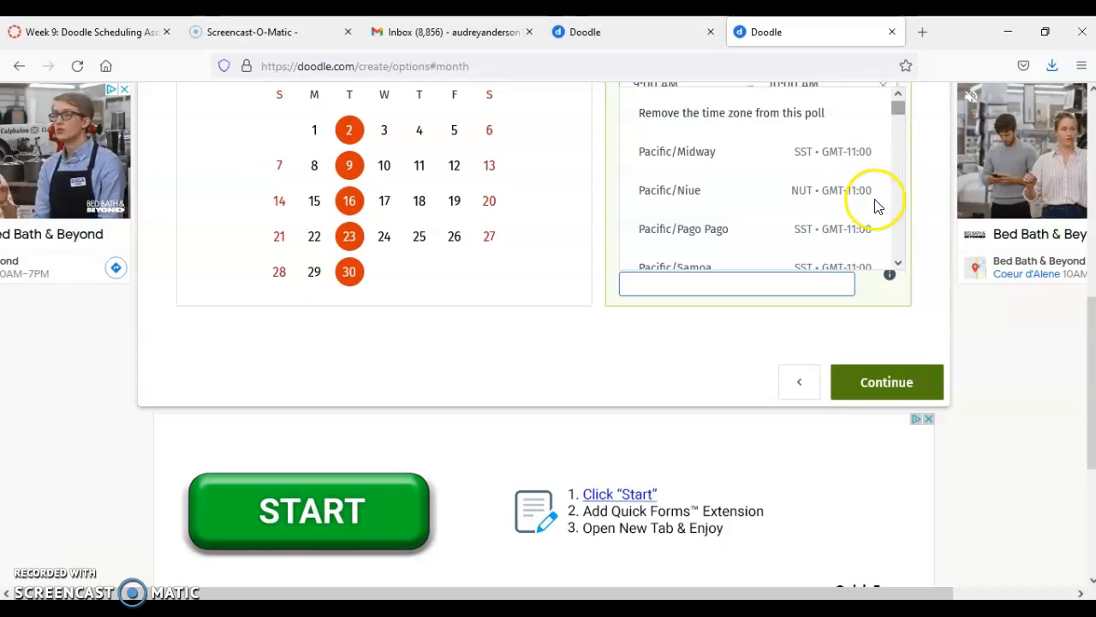
pyautogui.click(774, 286)
pyautogui.click(741, 290)
pyautogui.scroll(1, 722, 245)
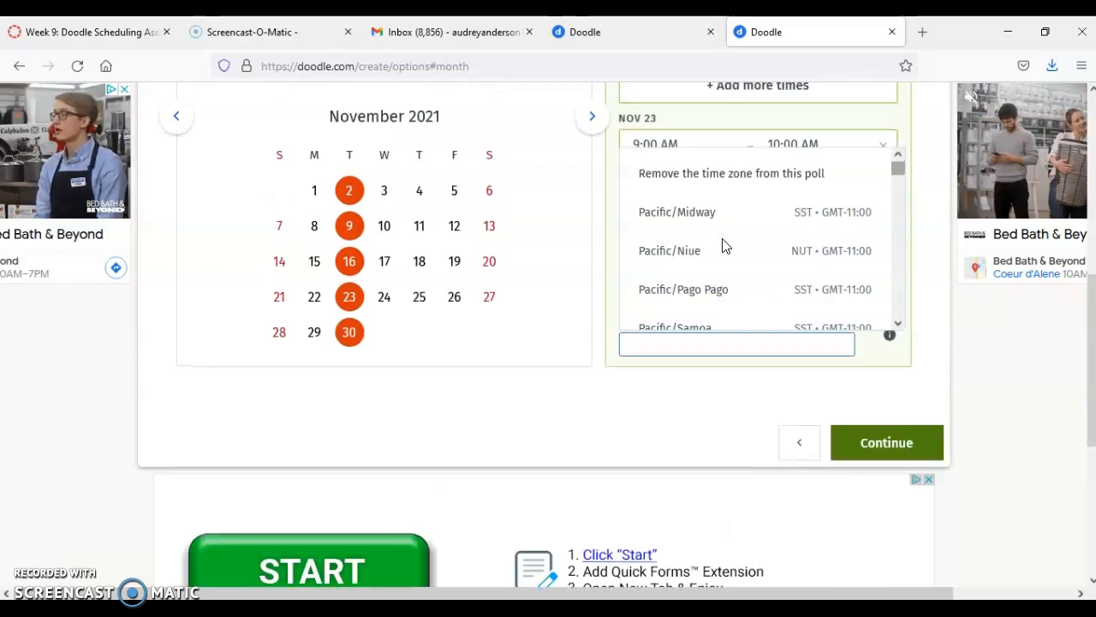
pyautogui.click(687, 343)
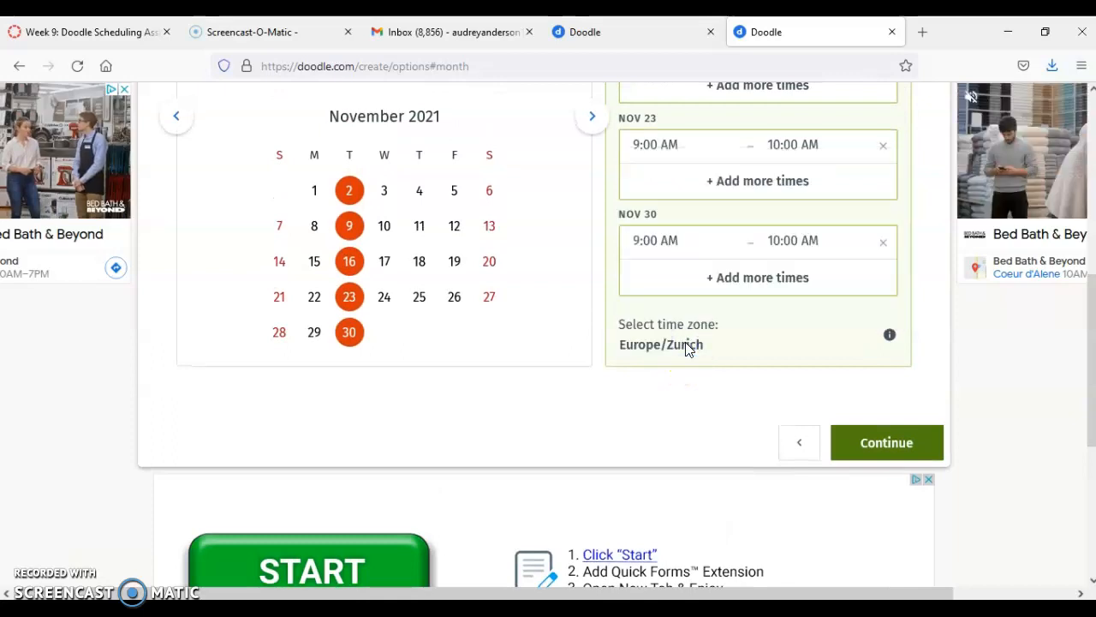
# - Try to find the poll's time zone by searching for "idaho" and "paci"
pyautogui.click(724, 346)
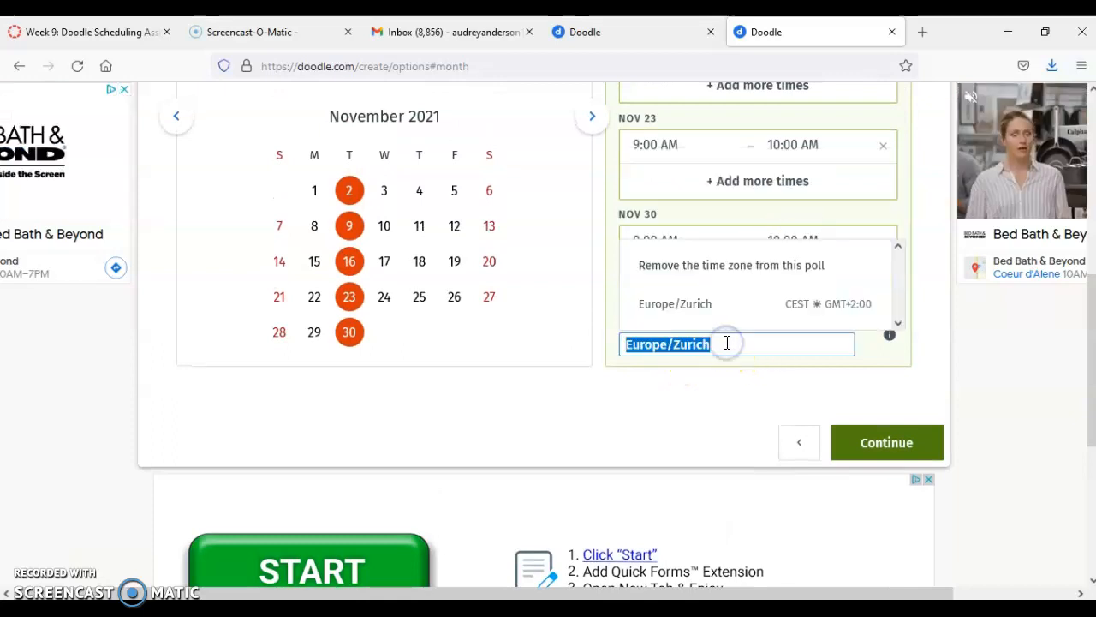
pyautogui.press('BackSpace')
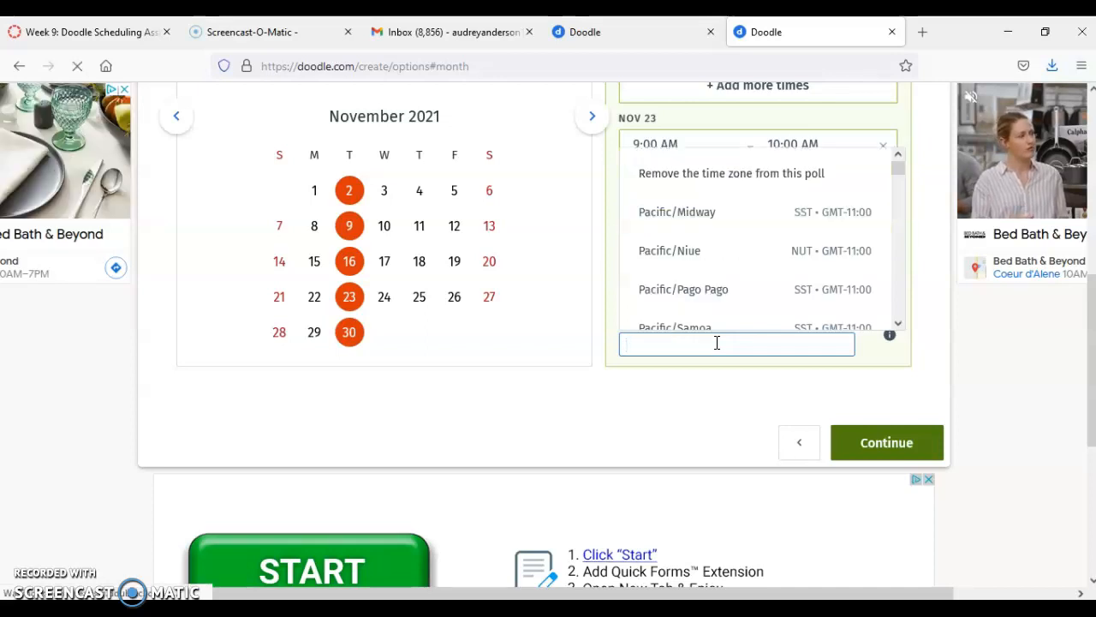
pyautogui.write('u')
pyautogui.press('BackSpace')
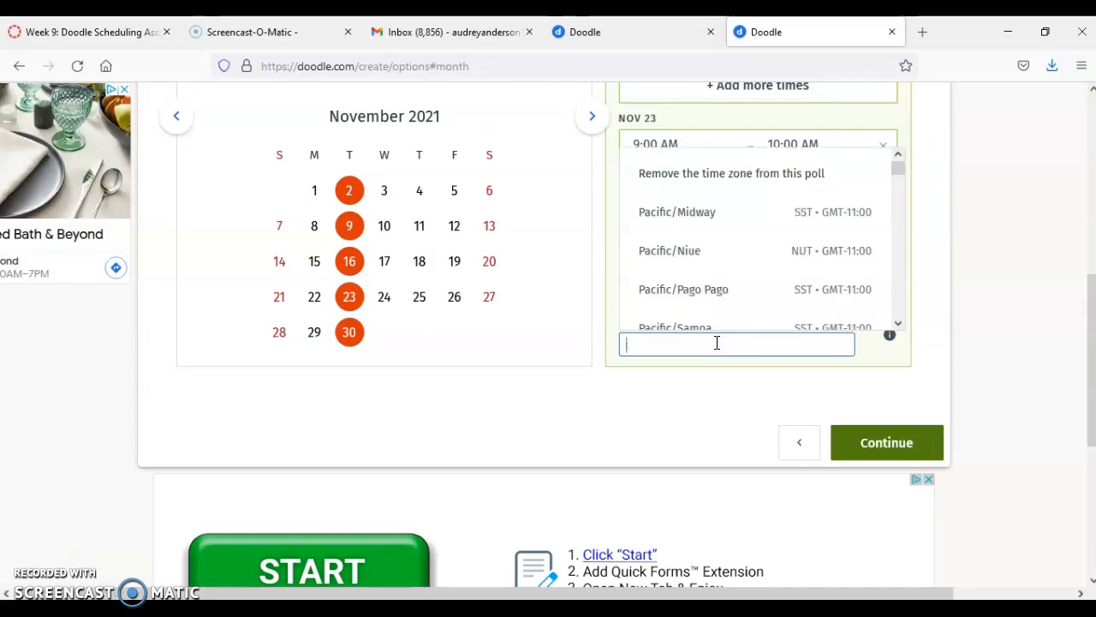
pyautogui.write('id')
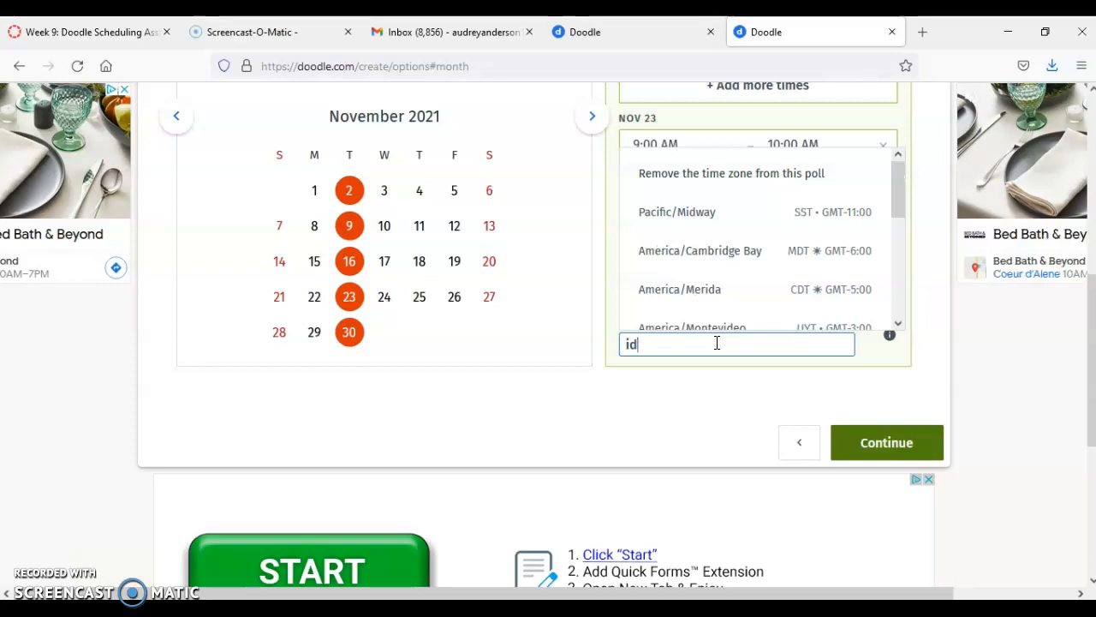
pyautogui.write('aho')
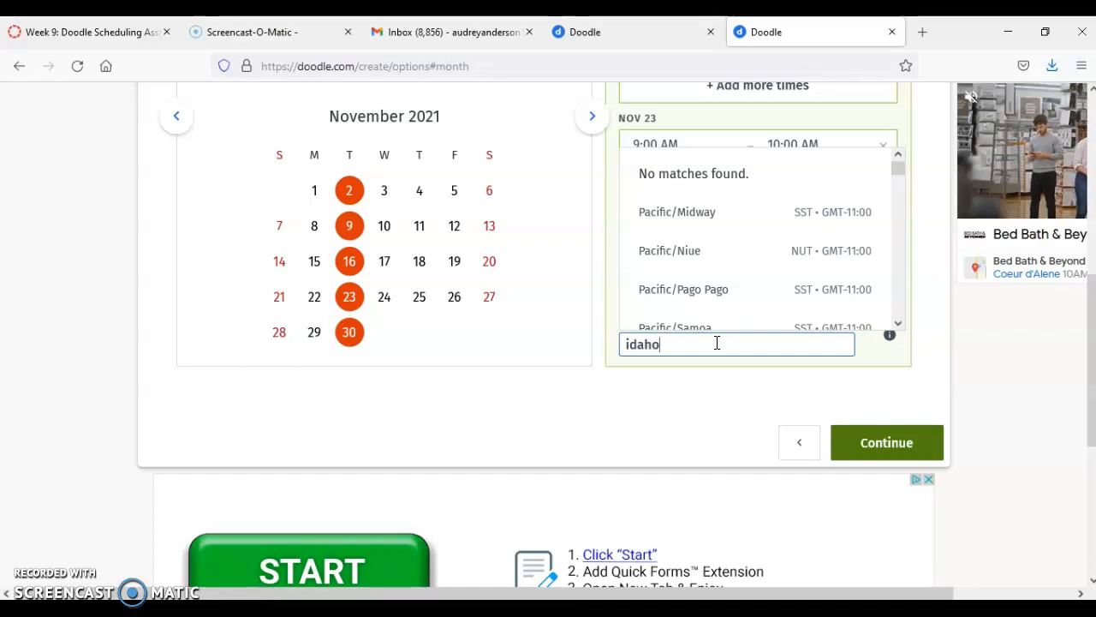
pyautogui.press('BackSpace')
pyautogui.press('BackSpace')
pyautogui.press('BackSpace')
pyautogui.press('BackSpace')
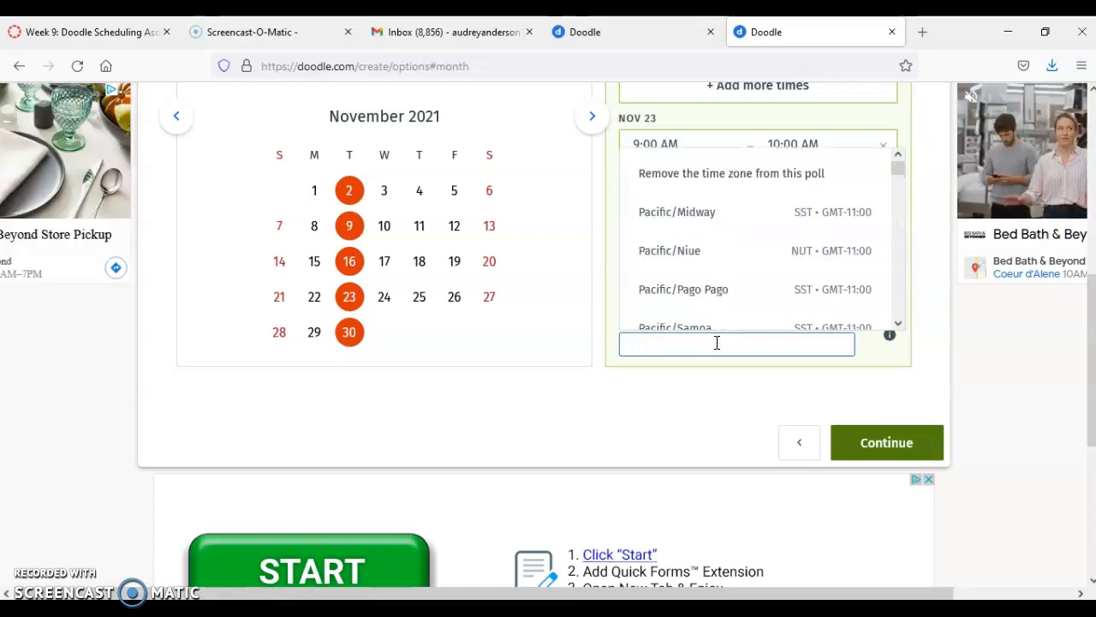
pyautogui.write('paci')
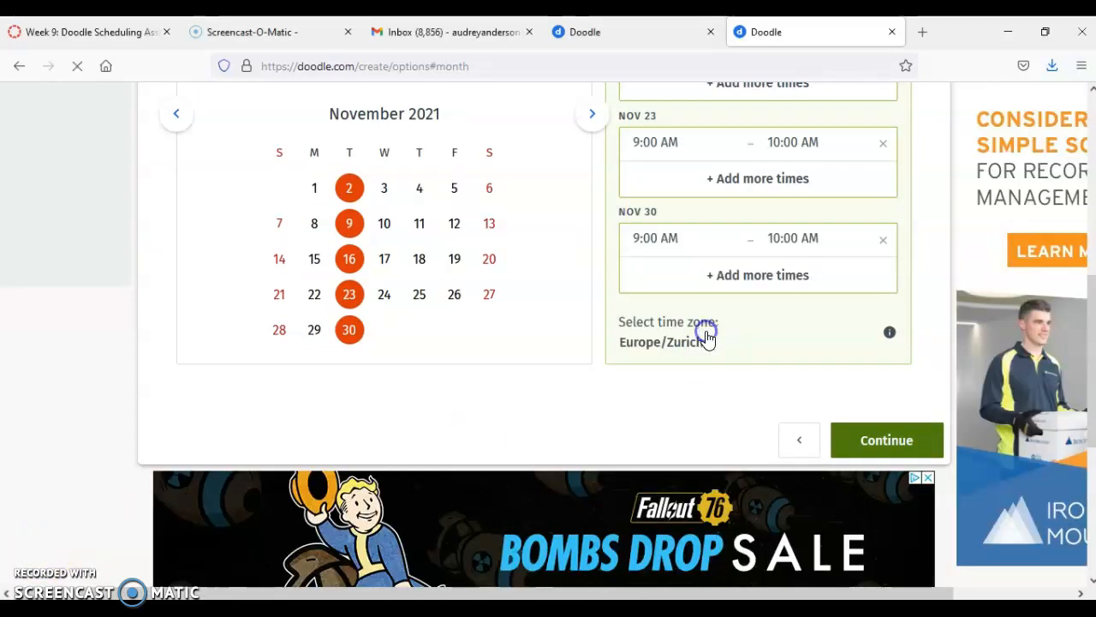
# - Set the poll's time zone to US/Pacific and proceed to the poll settings
pyautogui.click(708, 341)
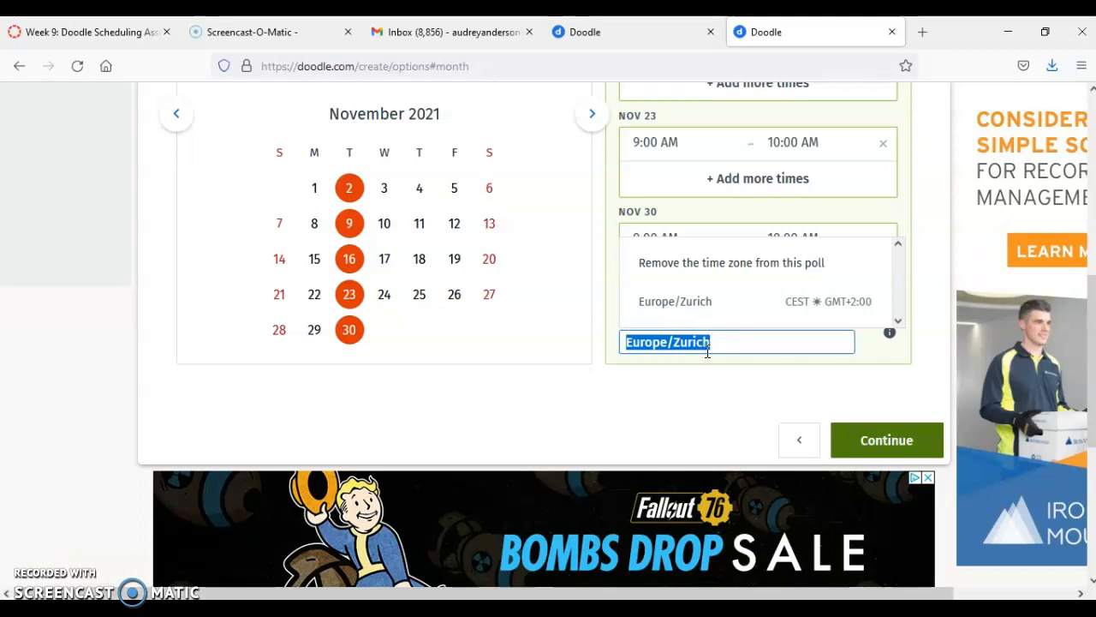
pyautogui.write('US')
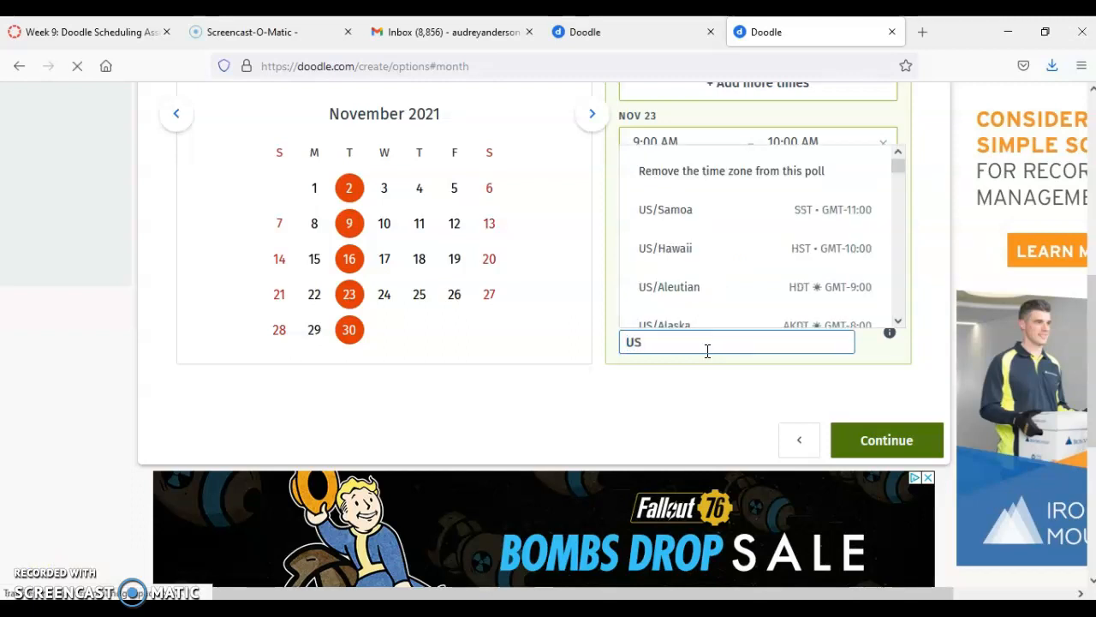
pyautogui.scroll(-2, 695, 306)
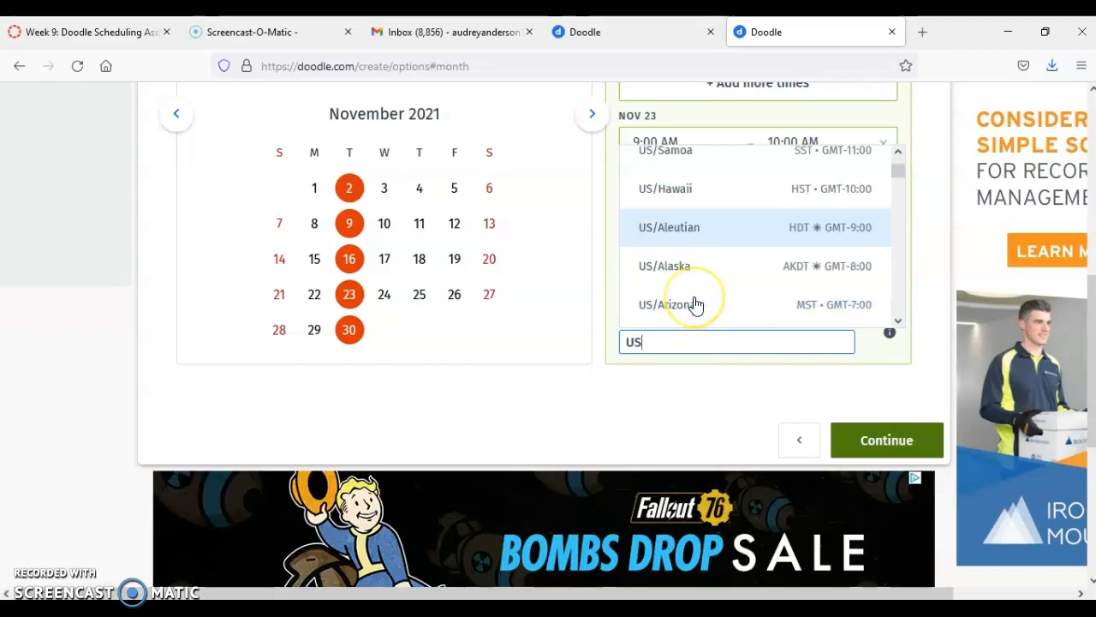
pyautogui.scroll(-2, 695, 305)
pyautogui.scroll(1, 695, 305)
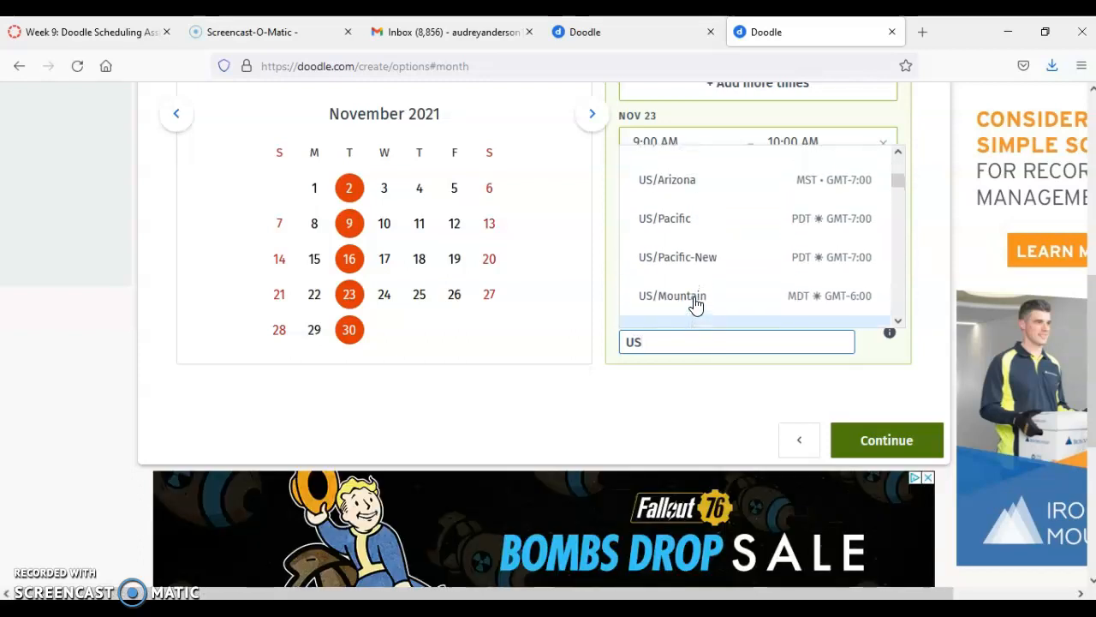
pyautogui.click(698, 223)
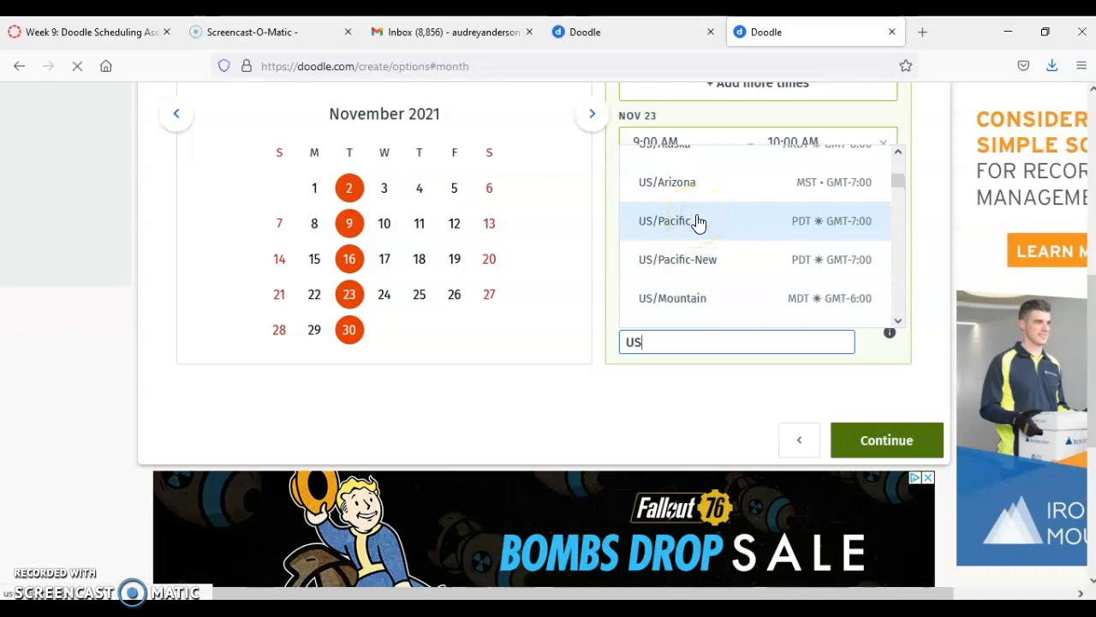
pyautogui.click(698, 225)
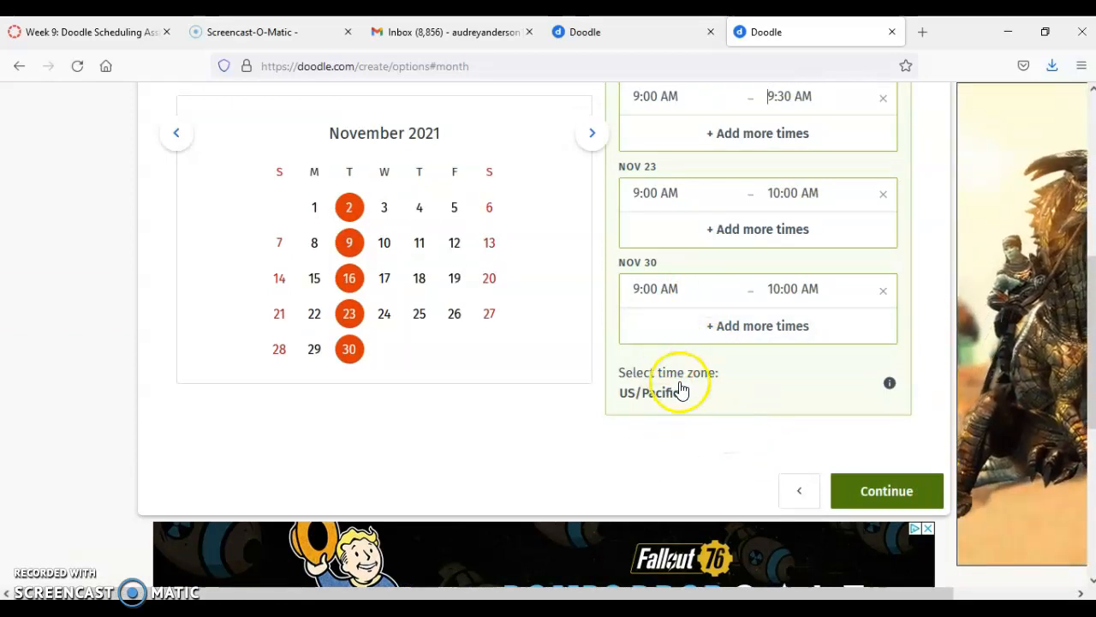
pyautogui.click(866, 494)
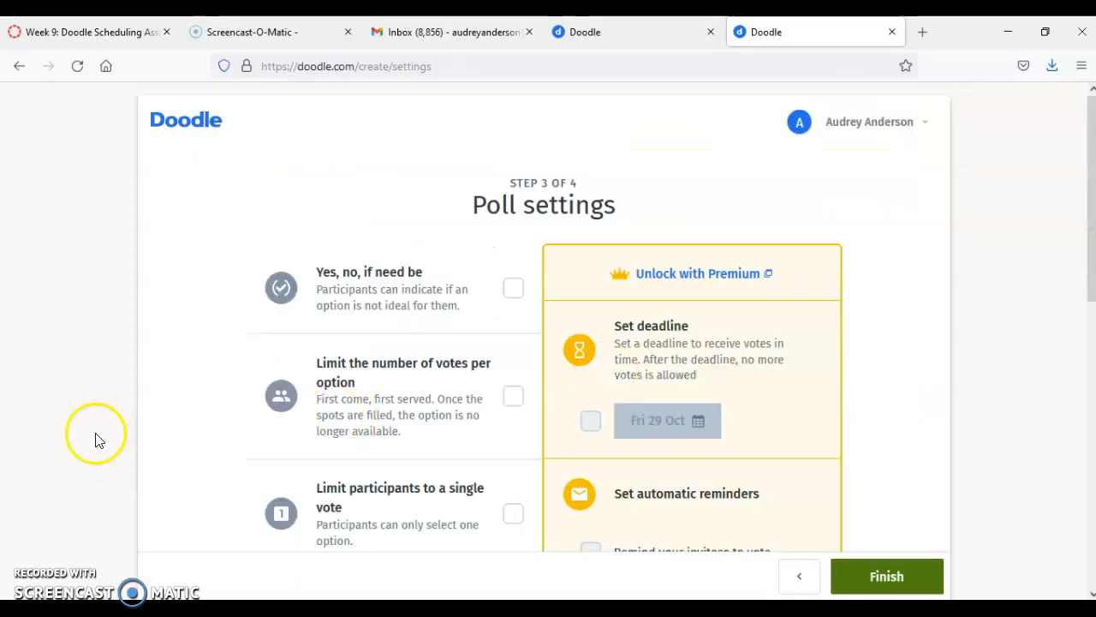
# - Enable the "Yes, no, if need be" voting option in the poll settings and finish the poll
pyautogui.scroll(-2, 93, 358)
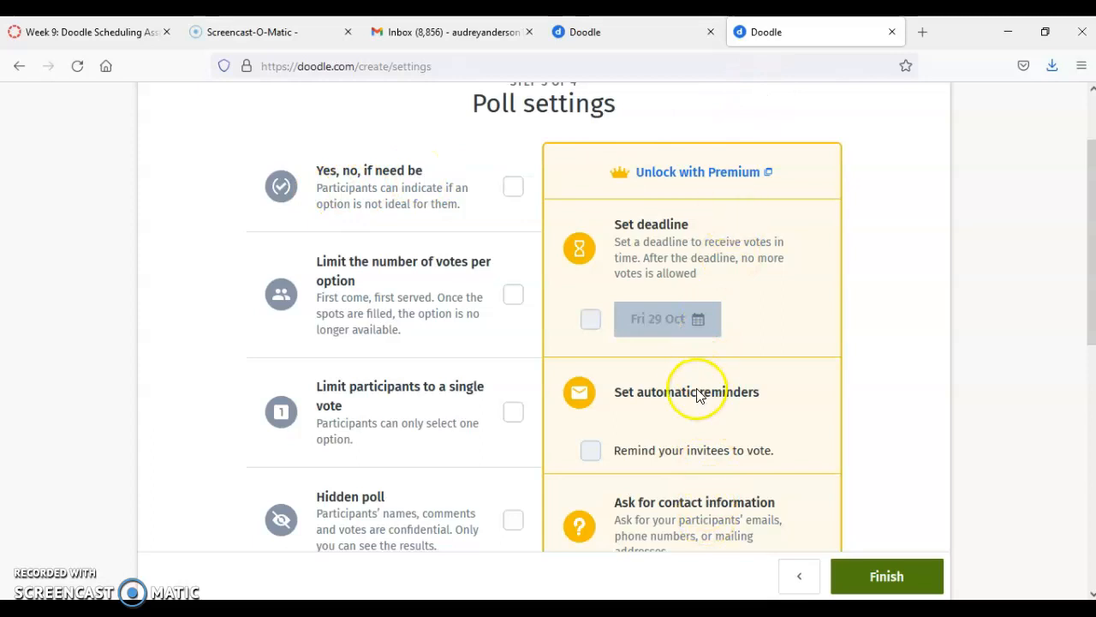
pyautogui.scroll(-3, 677, 486)
pyautogui.scroll(2, 677, 485)
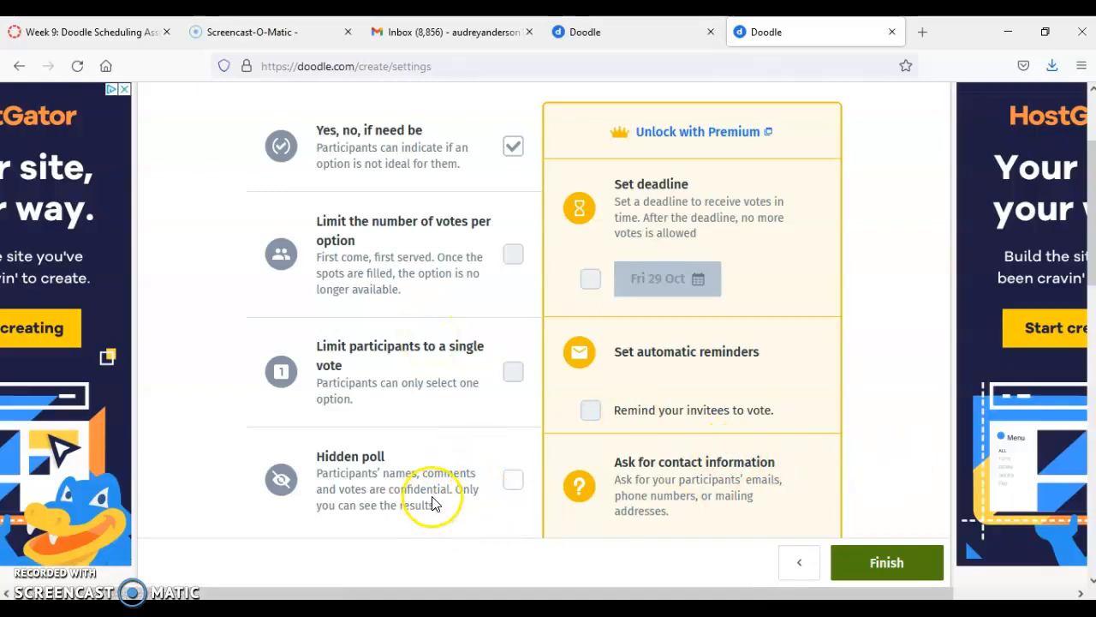
pyautogui.click(899, 565)
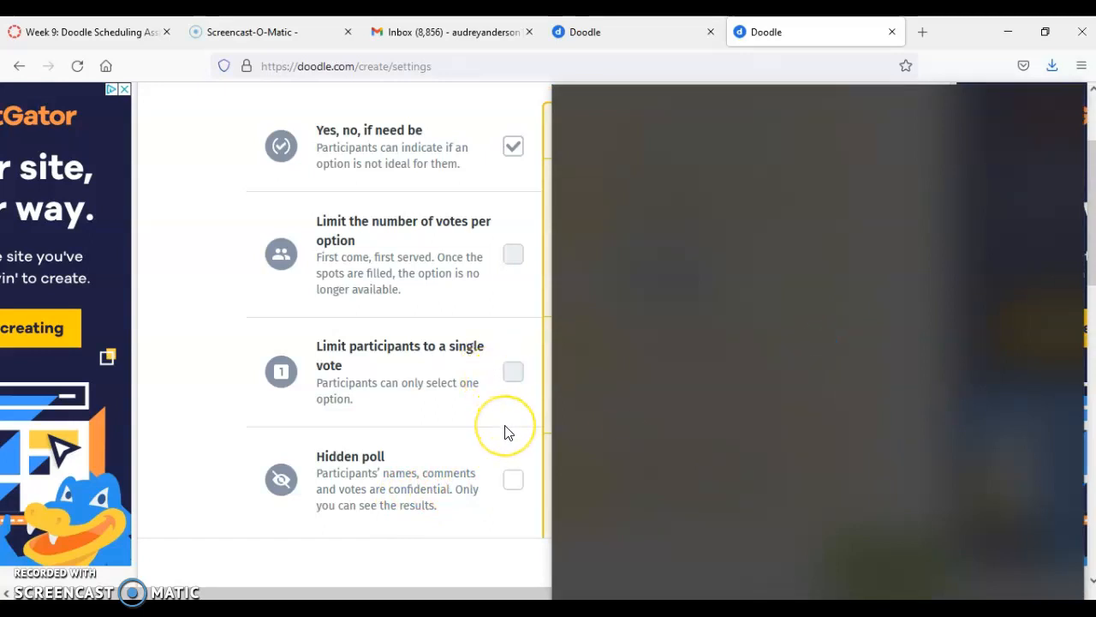
# - Review the remaining poll settings down to Hidden poll, dismiss the weather and news overlay, and finish the poll
pyautogui.scroll(-2, 506, 432)
pyautogui.scroll(5, 506, 431)
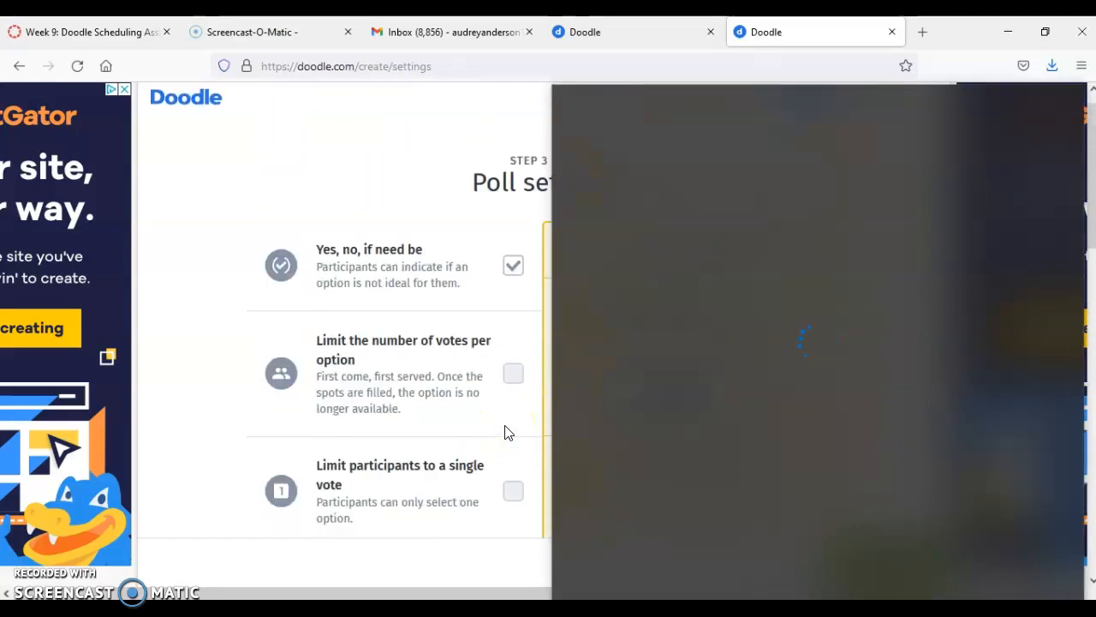
pyautogui.scroll(-3, 494, 360)
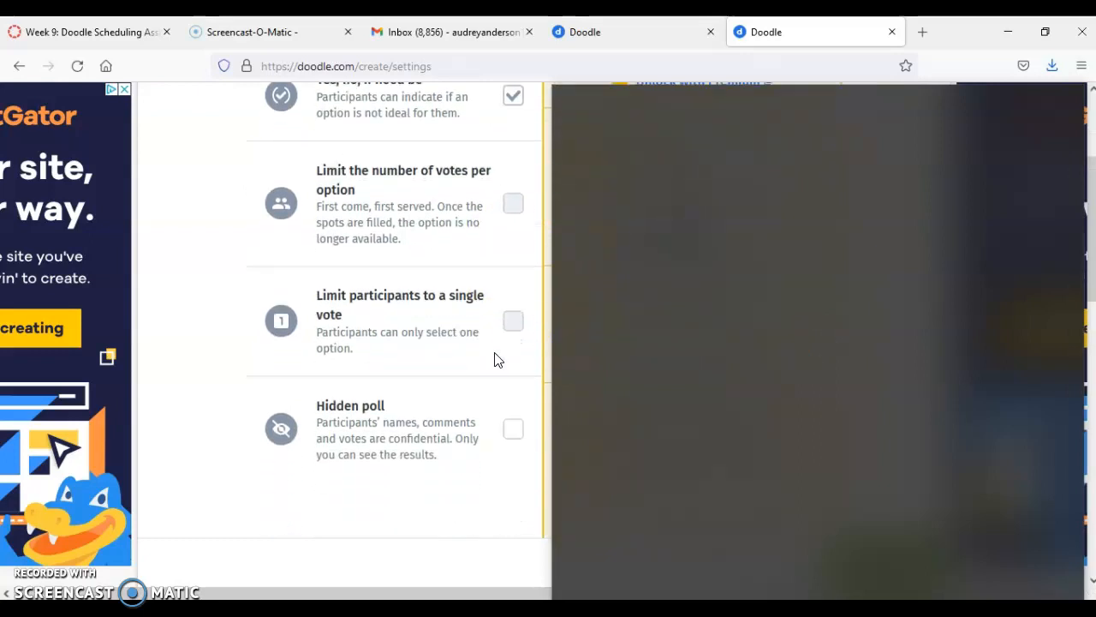
pyautogui.scroll(-2, 494, 360)
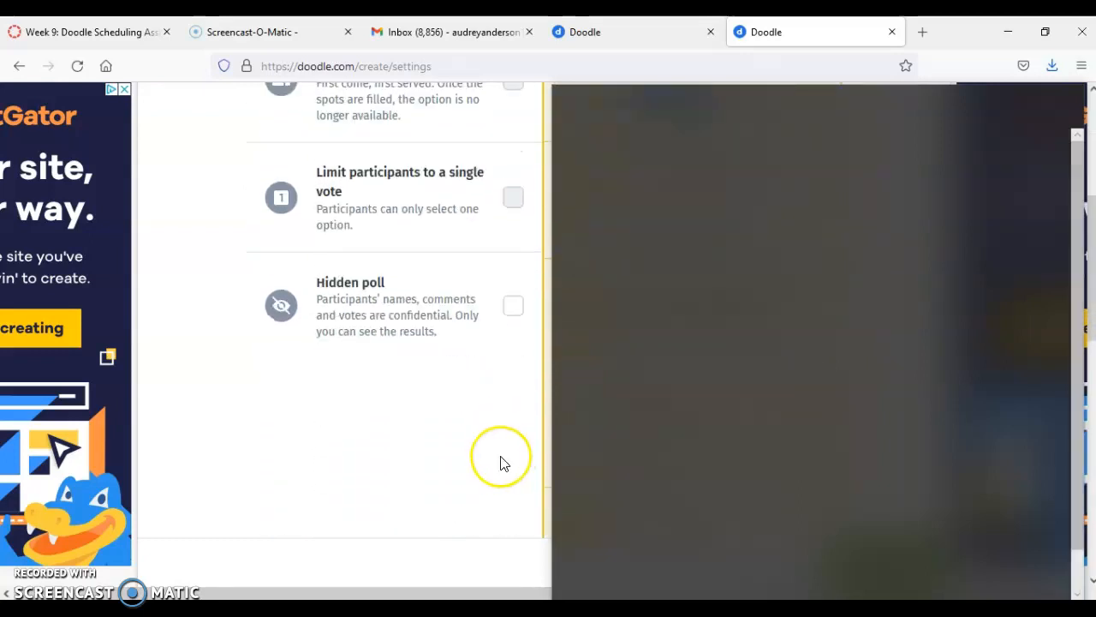
pyautogui.scroll(-3, 504, 462)
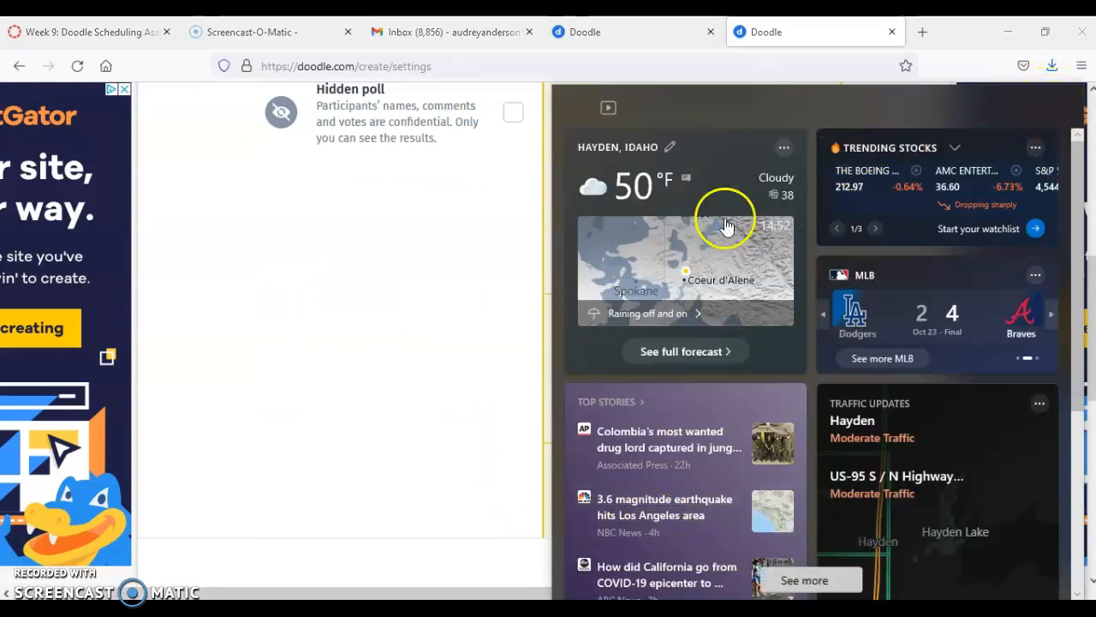
pyautogui.click(495, 394)
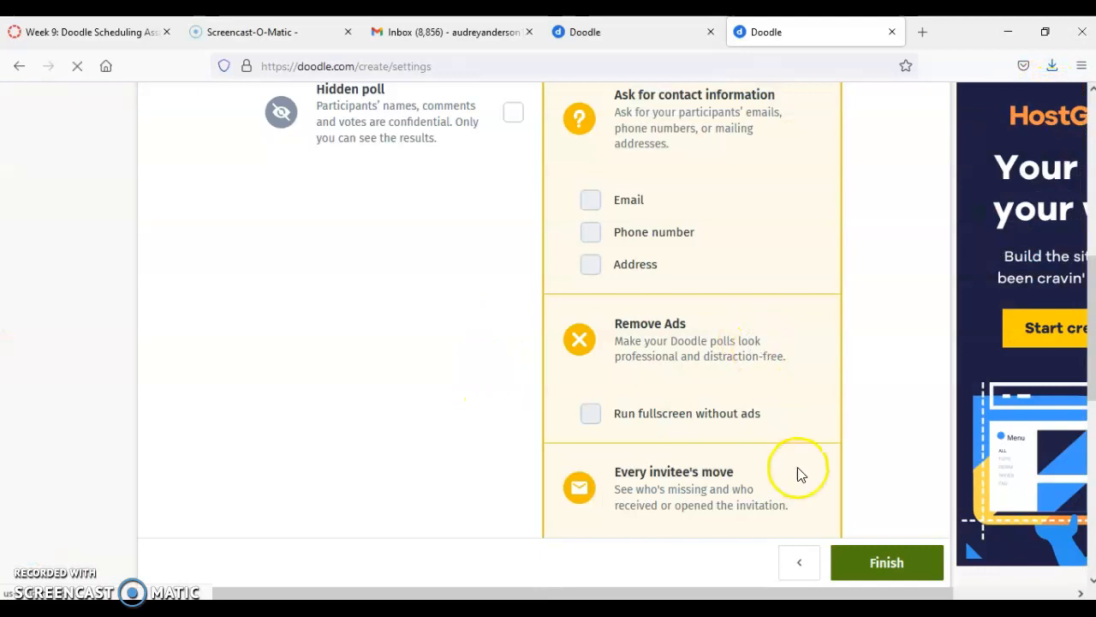
pyautogui.click(875, 574)
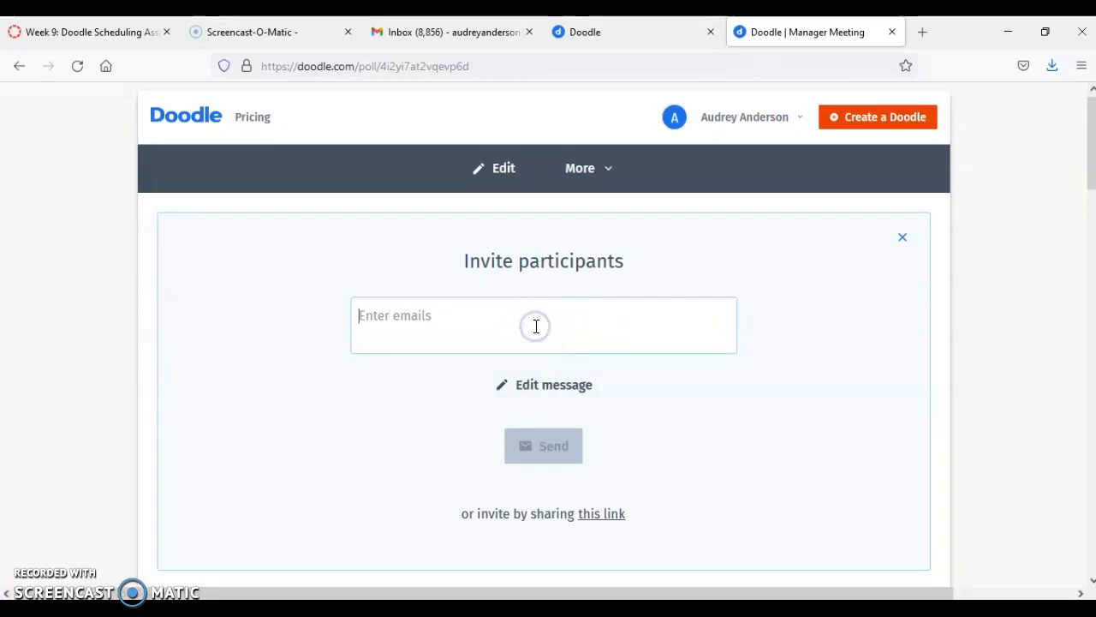
# - Examine the participant email invitation field and the additional actions available for the poll
pyautogui.click(493, 325)
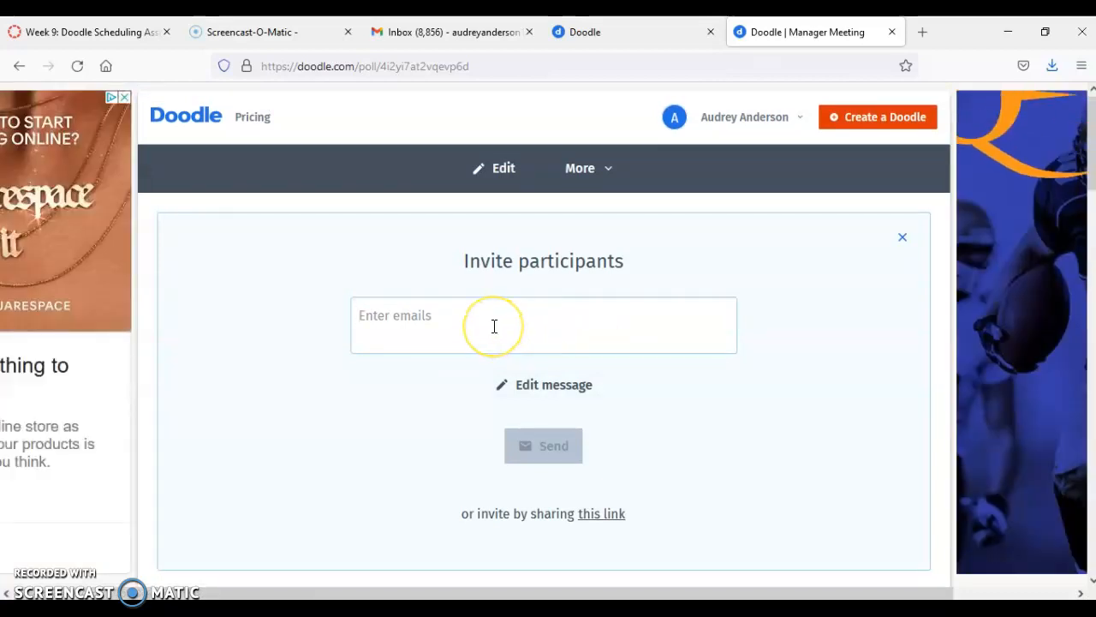
pyautogui.click(526, 329)
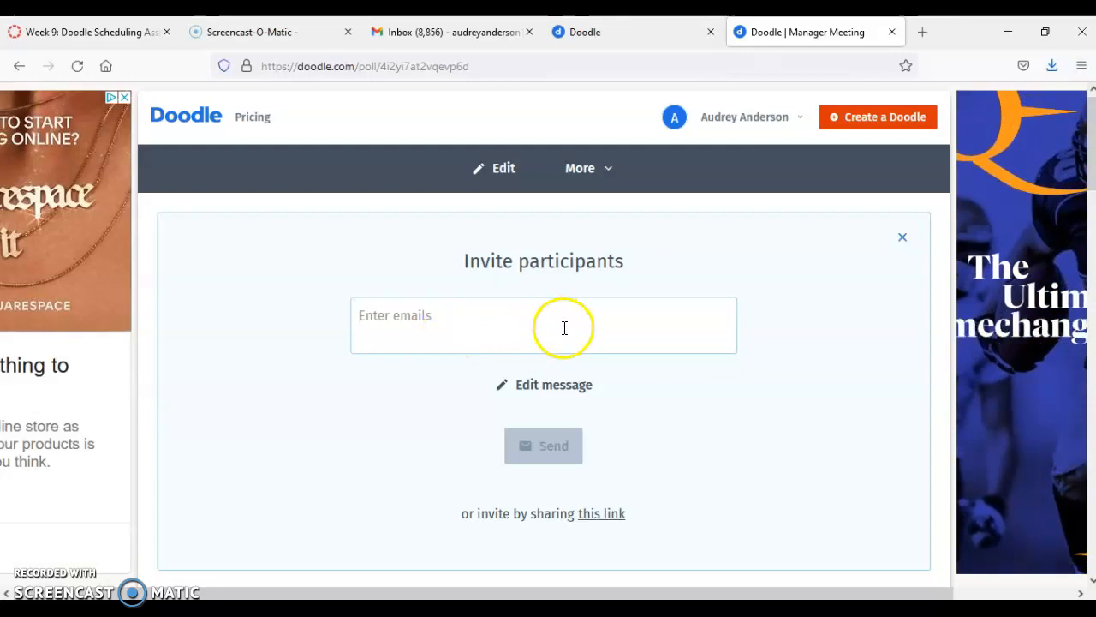
pyautogui.click(545, 327)
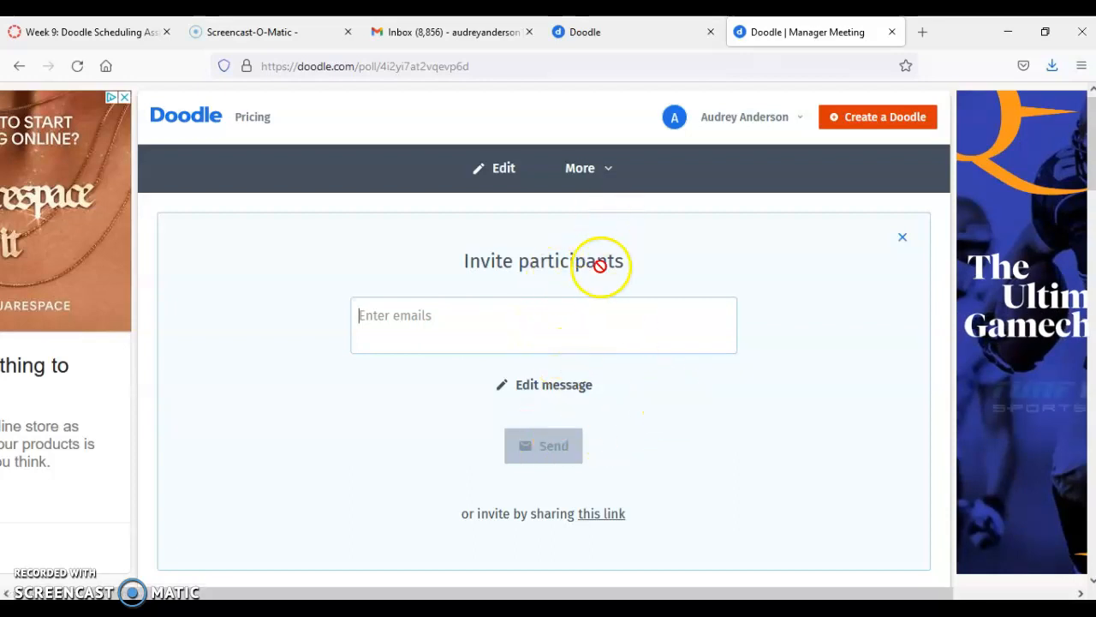
pyautogui.click(602, 174)
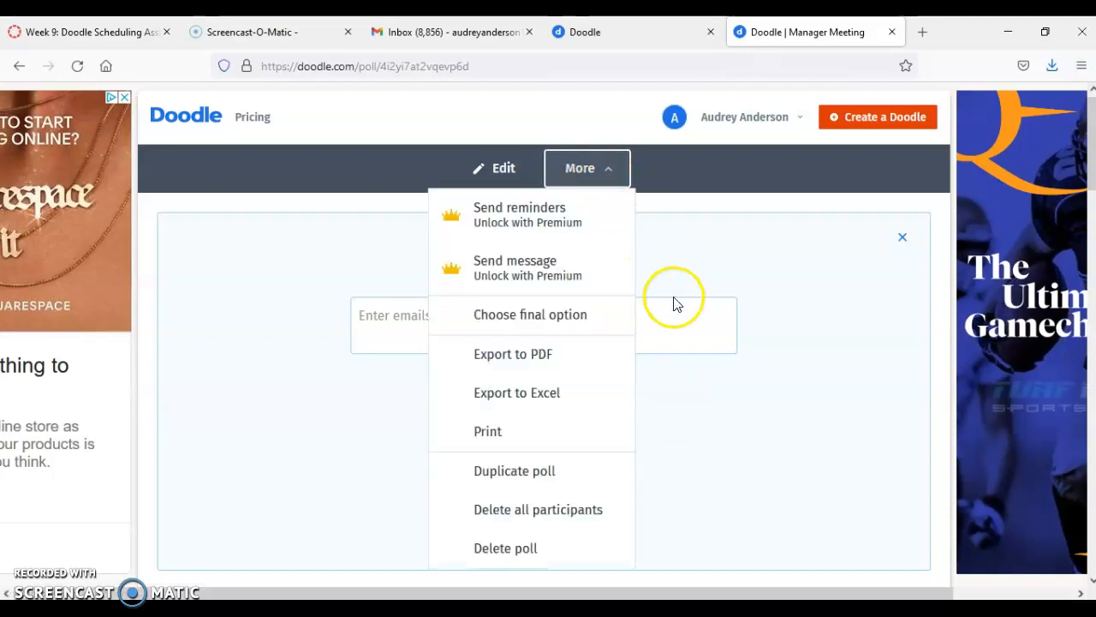
pyautogui.click(687, 321)
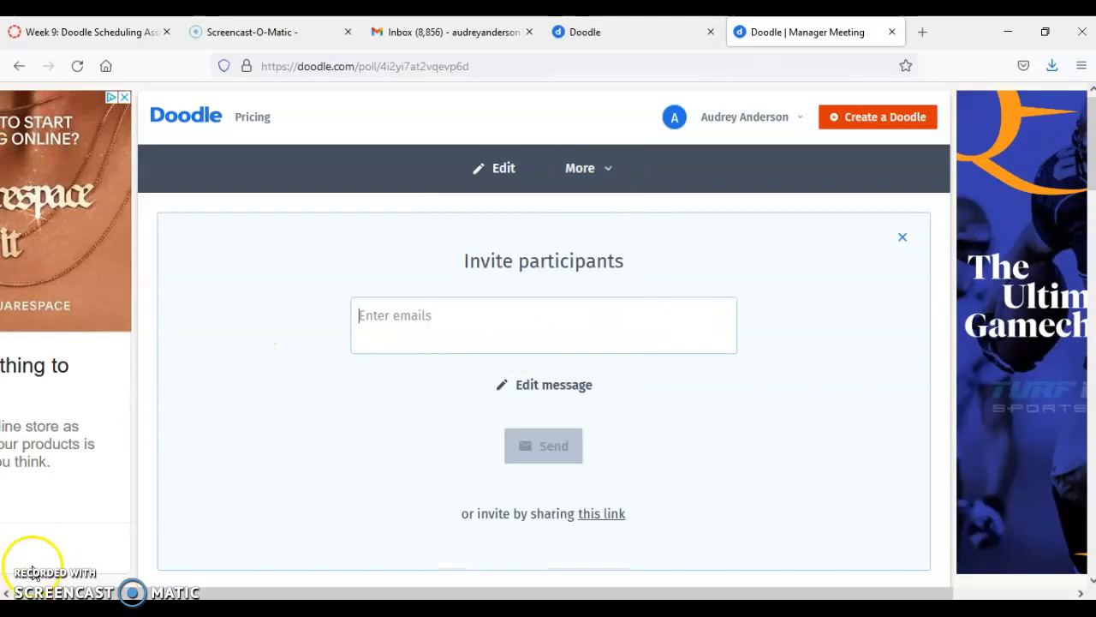
# - Reveal the shareable poll link as the alternative to inviting participants by email
pyautogui.scroll(-2, 580, 421)
pyautogui.click(590, 428)
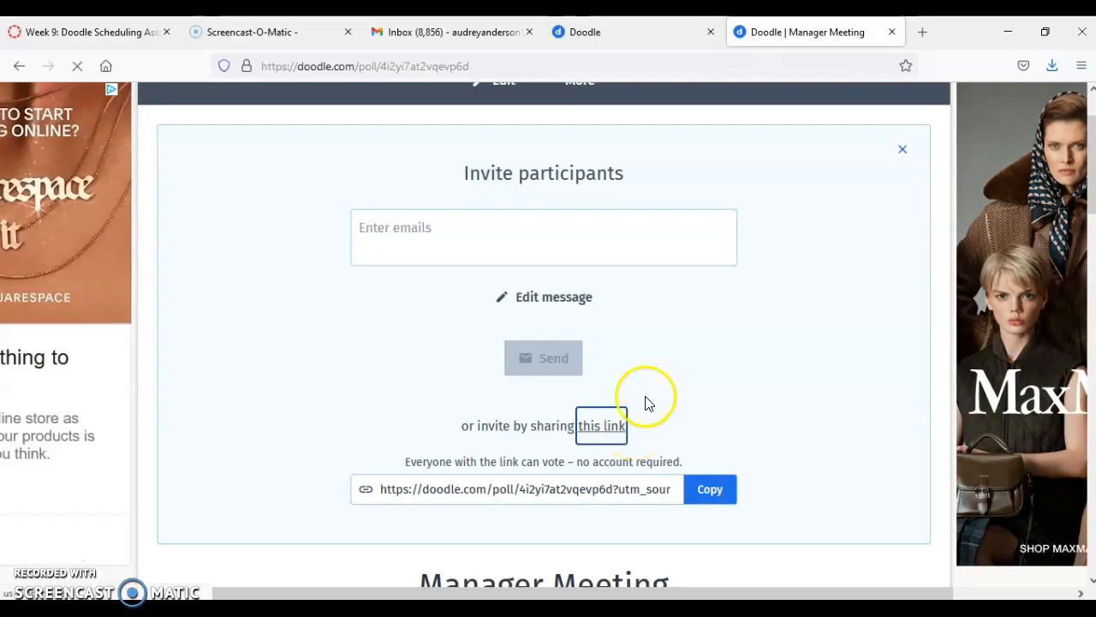
pyautogui.scroll(-2, 667, 384)
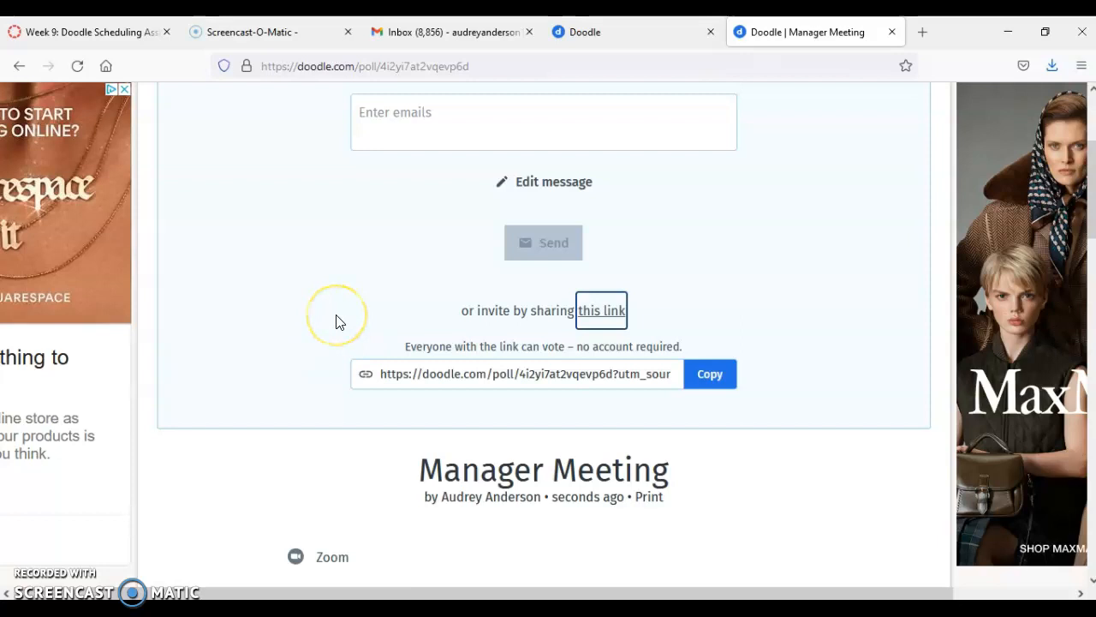
pyautogui.scroll(-1, 336, 322)
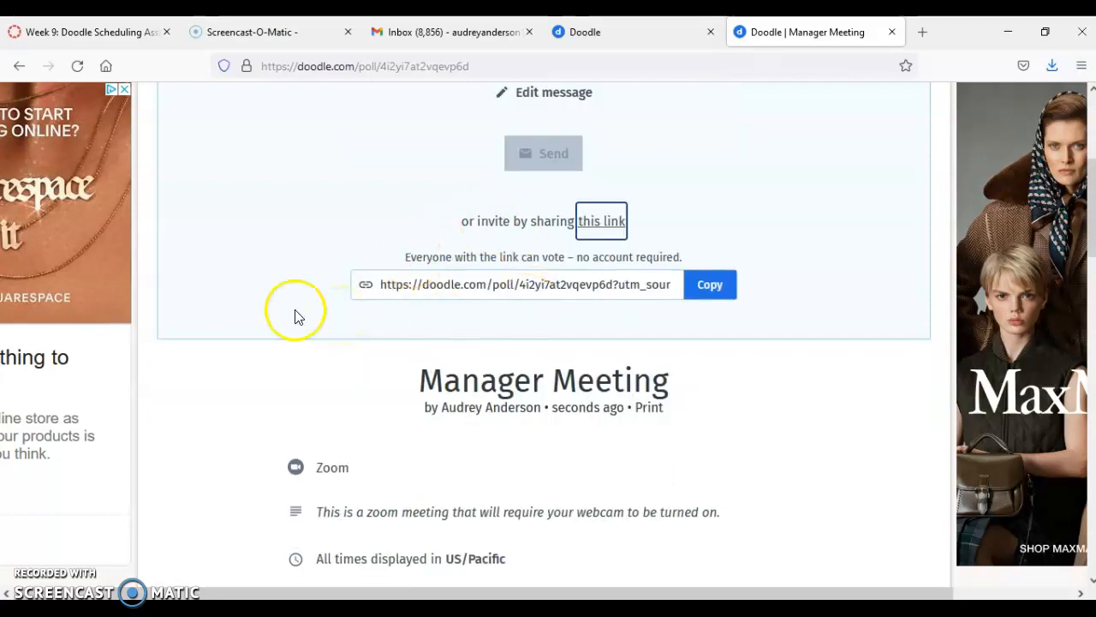
pyautogui.scroll(-1, 317, 313)
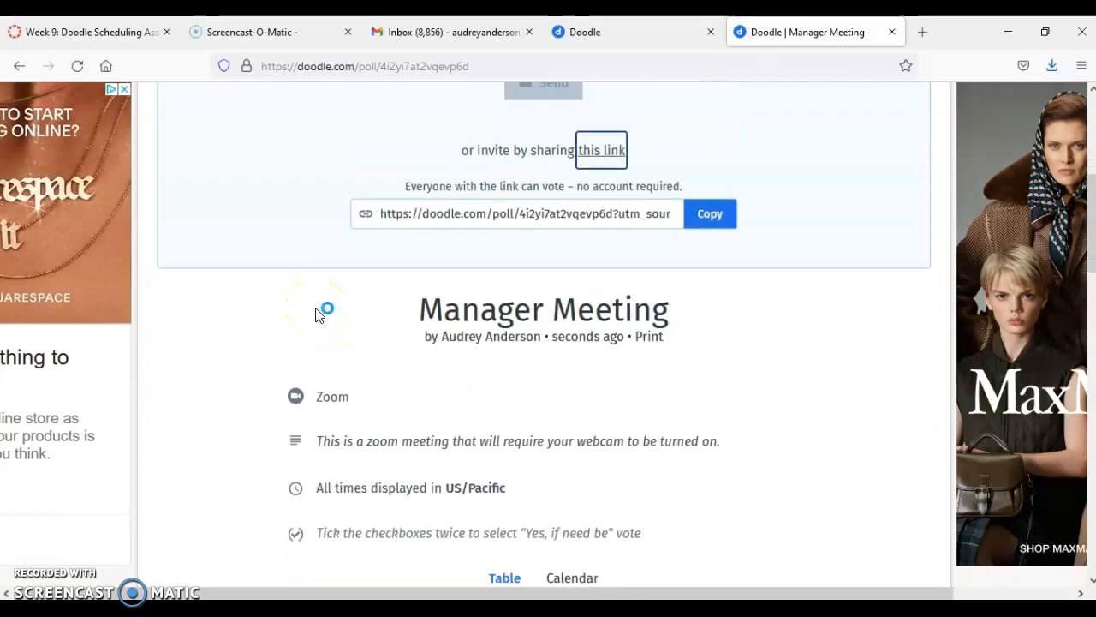
pyautogui.scroll(-1, 315, 314)
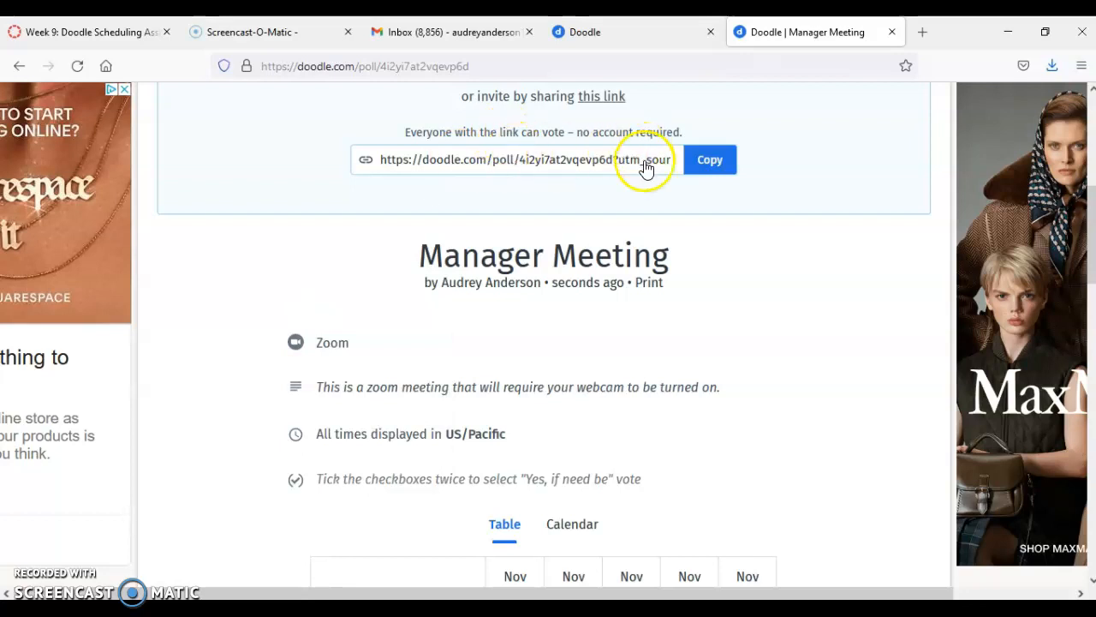
# - Vote yes for the Tuesday, November 2, 9:00 AM to 10:00 AM option in the poll table
pyautogui.scroll(-4, 516, 325)
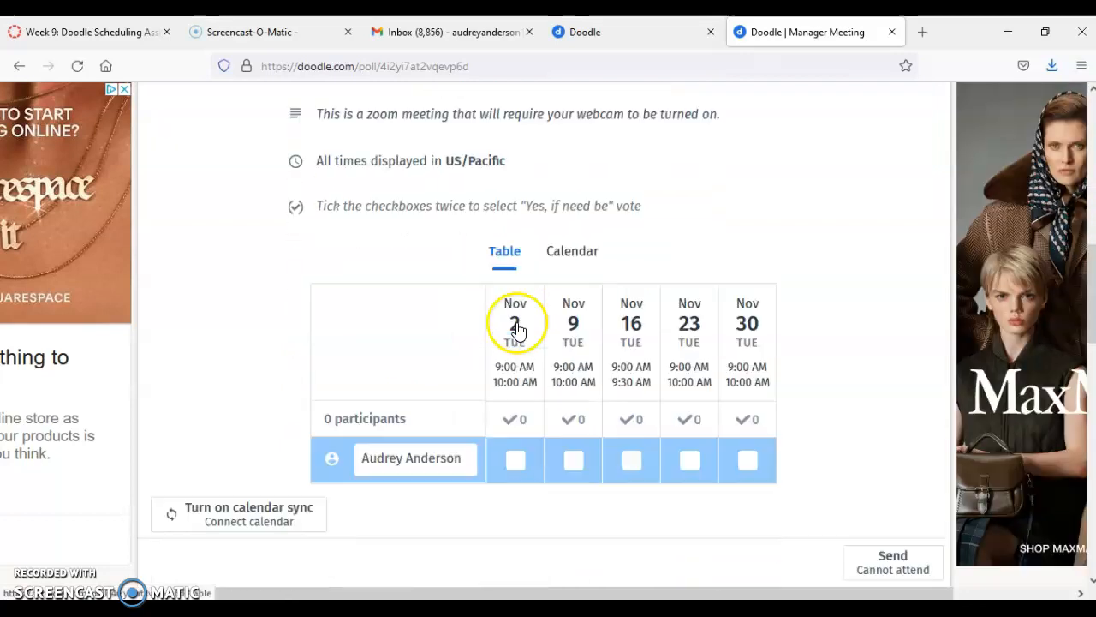
pyautogui.scroll(1, 454, 310)
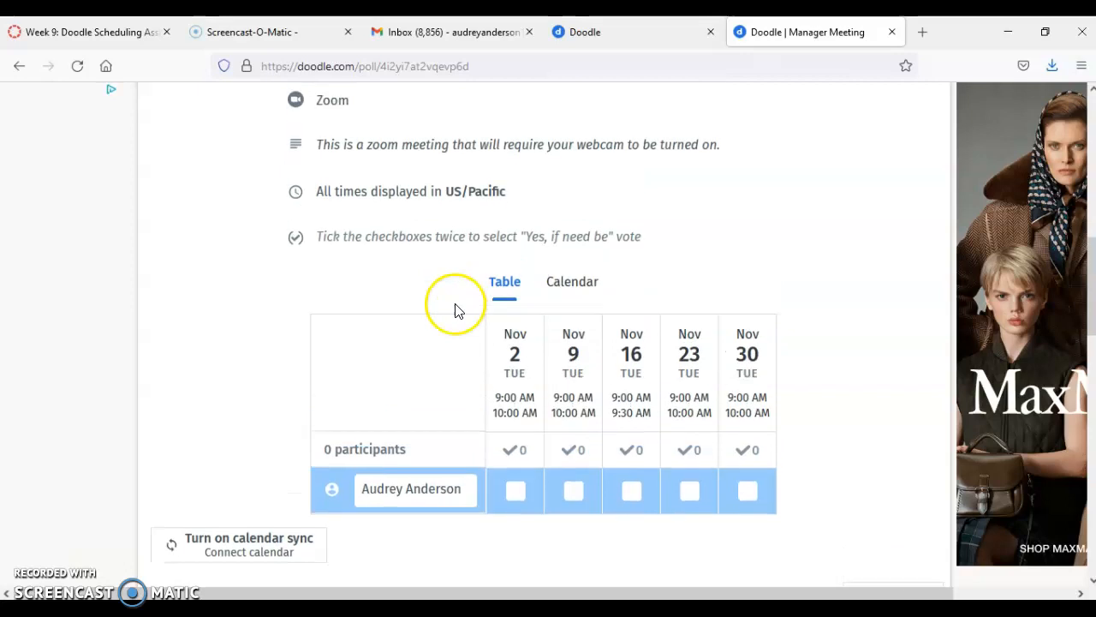
pyautogui.scroll(1, 455, 308)
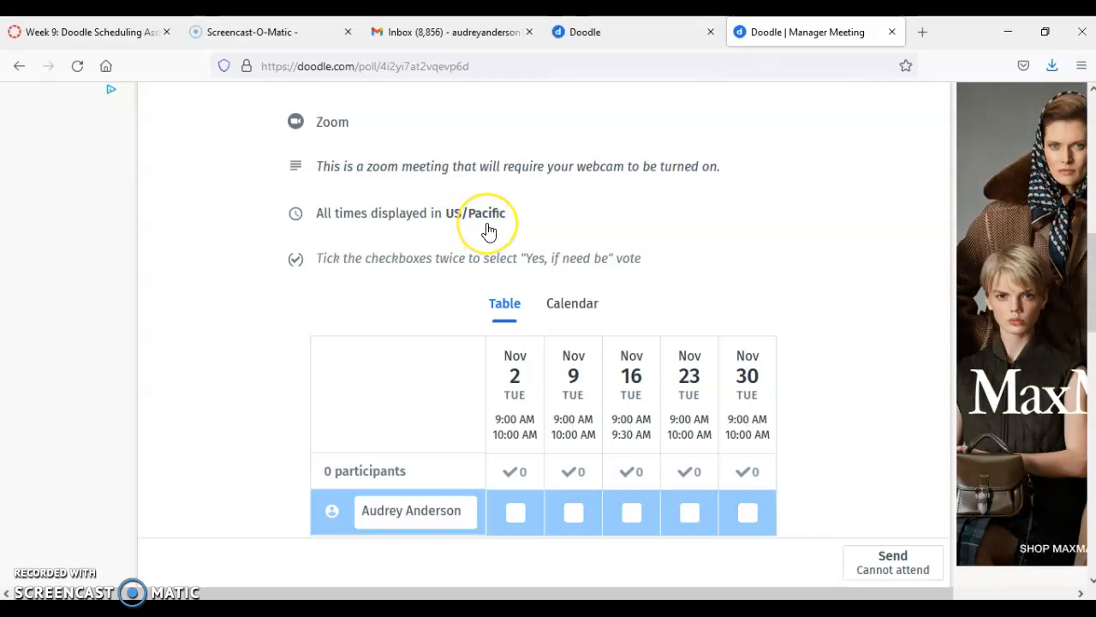
pyautogui.scroll(-1, 471, 250)
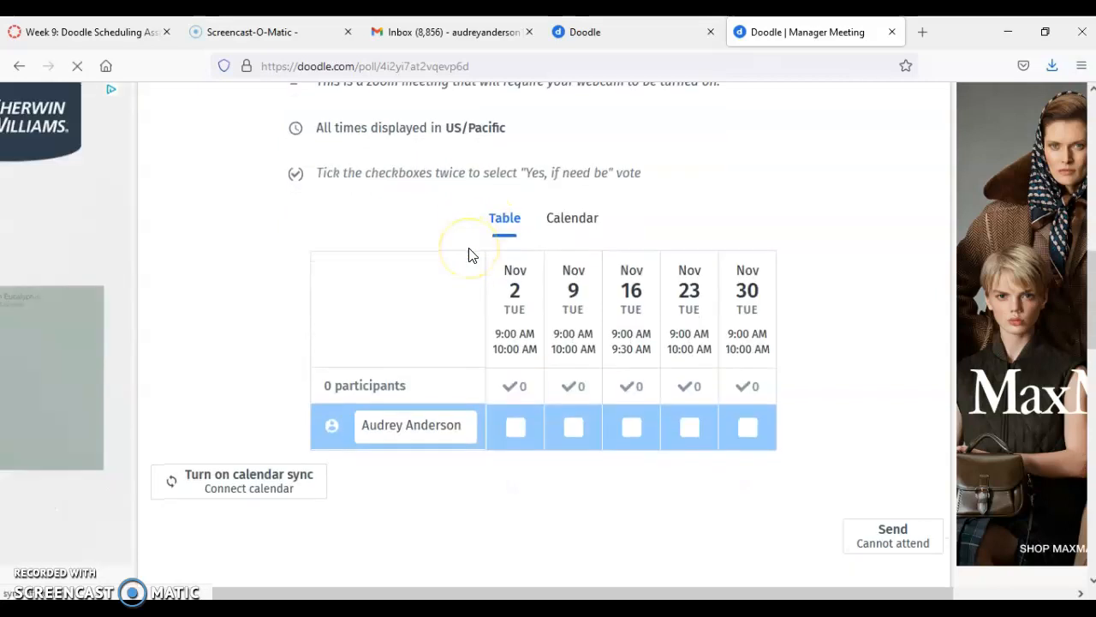
pyautogui.scroll(-2, 469, 253)
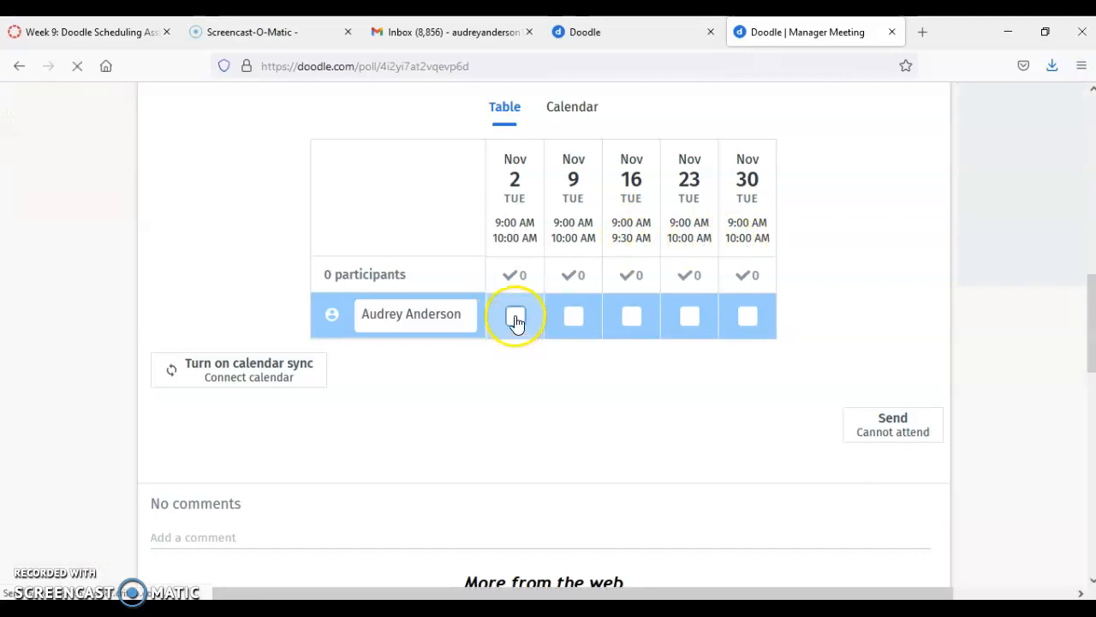
pyautogui.click(514, 319)
pyautogui.click(571, 304)
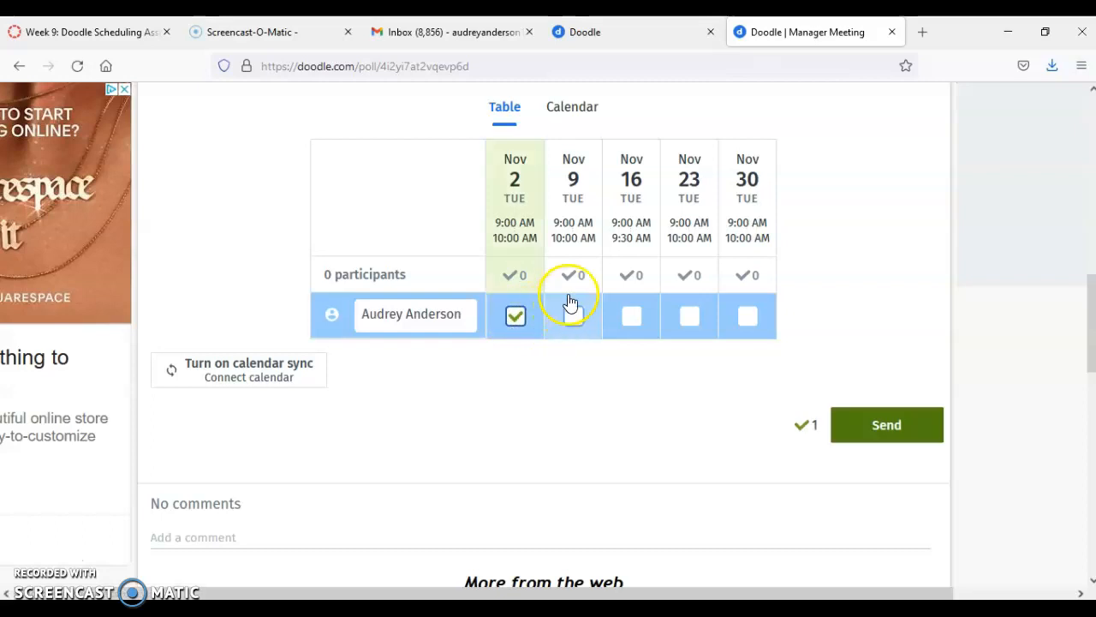
# - Try the "Yes, if need be" vote on the November 9 option and clear that vote
pyautogui.click(572, 317)
pyautogui.click(577, 321)
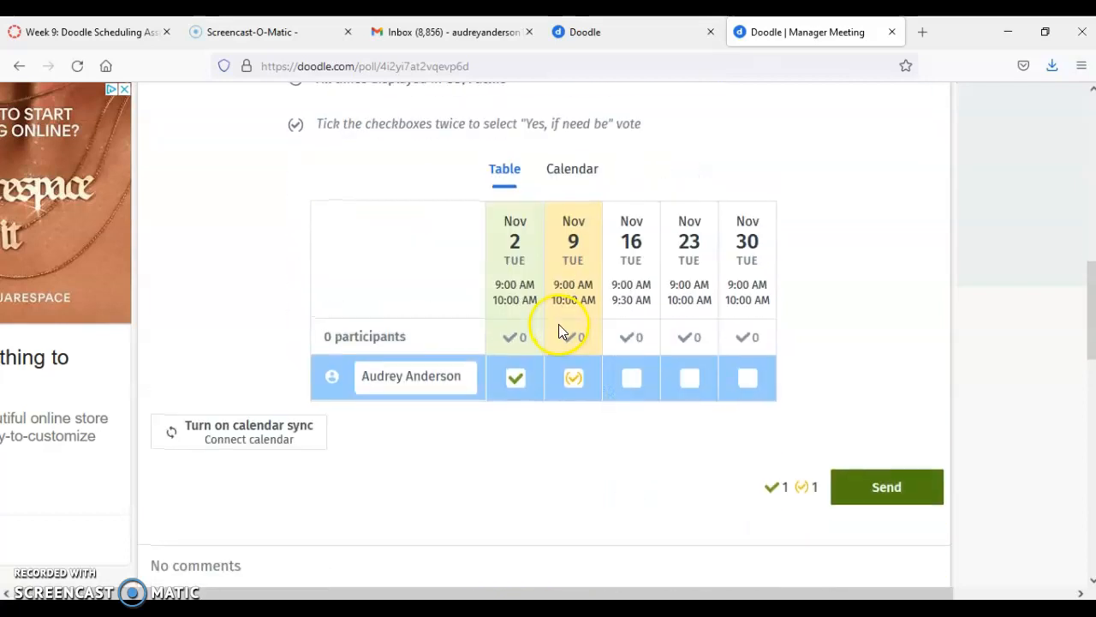
pyautogui.click(579, 385)
pyautogui.click(578, 386)
pyautogui.click(578, 387)
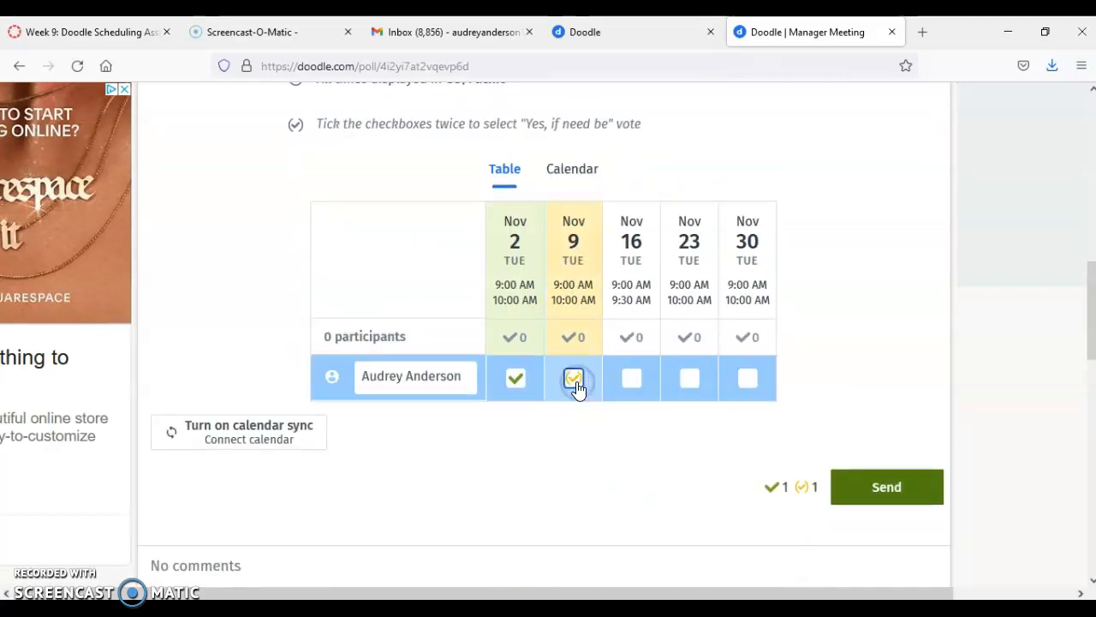
pyautogui.click(578, 386)
# - Vote yes for the November 16, 9:00 AM to 9:30 AM option and send the votes
pyautogui.scroll(-1, 575, 433)
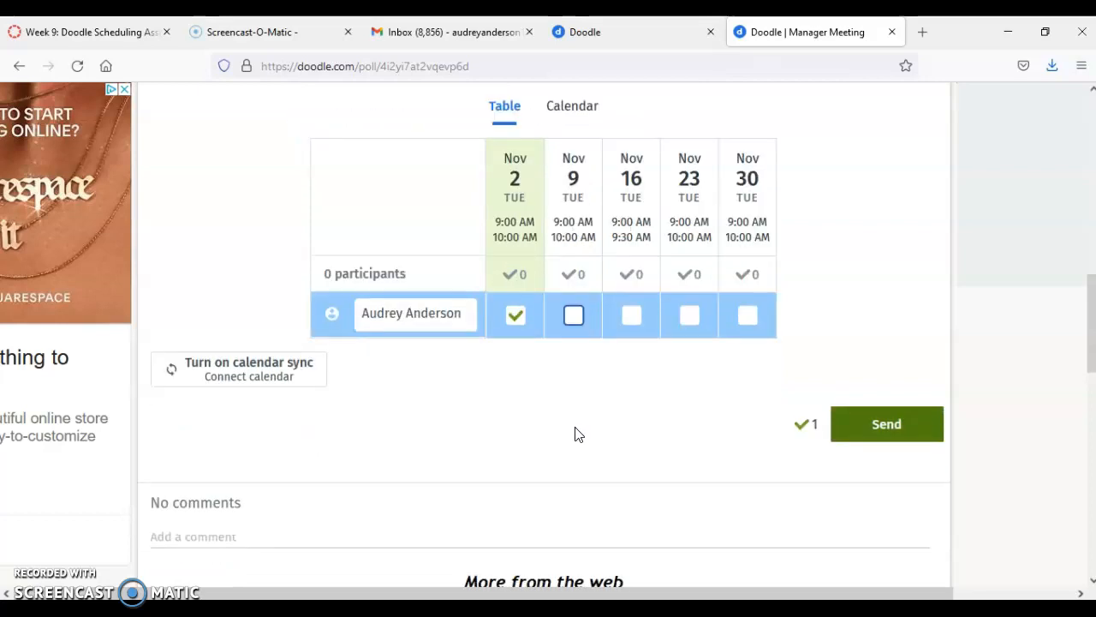
pyautogui.click(640, 315)
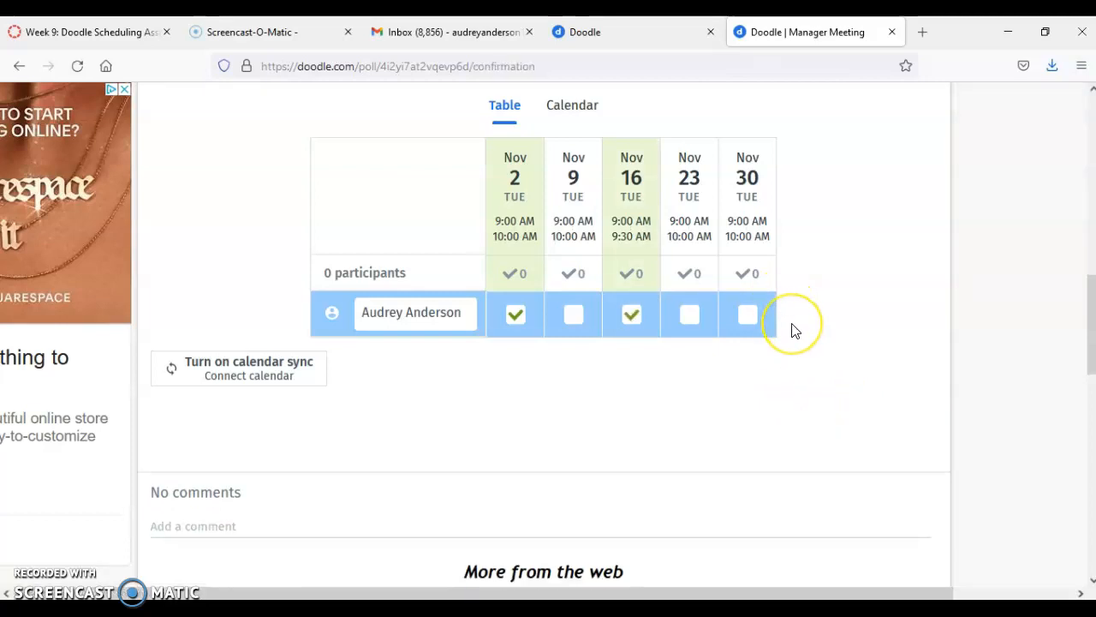
pyautogui.scroll(-5, 699, 343)
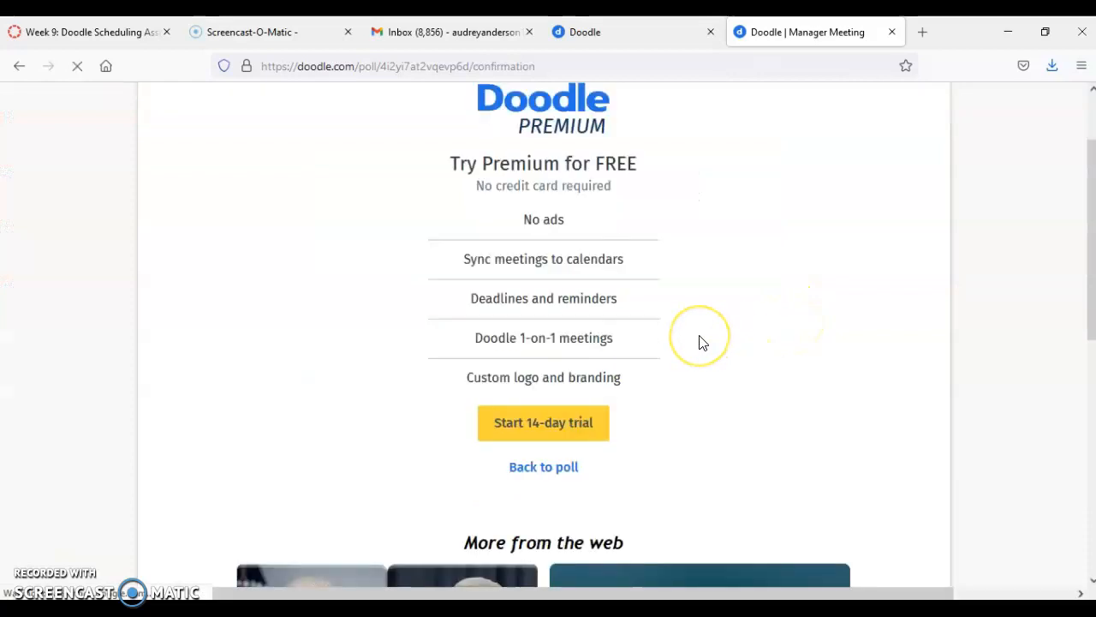
# - Switch to the Gmail inbox, open the self-sent email without a subject, and follow its Doodle poll link
pyautogui.click(442, 31)
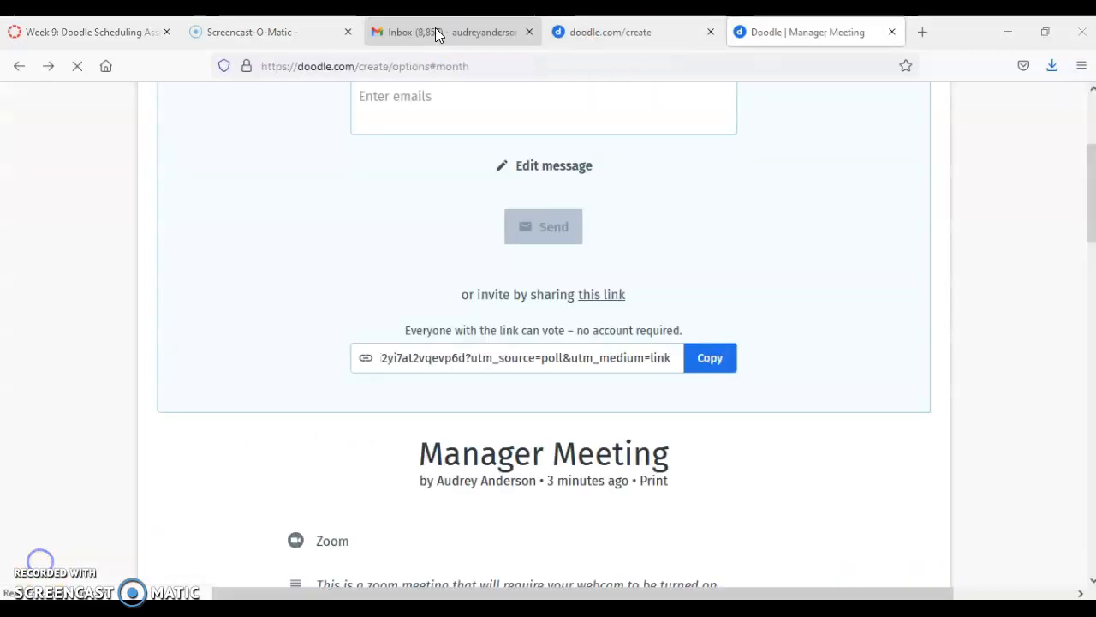
pyautogui.click(435, 31)
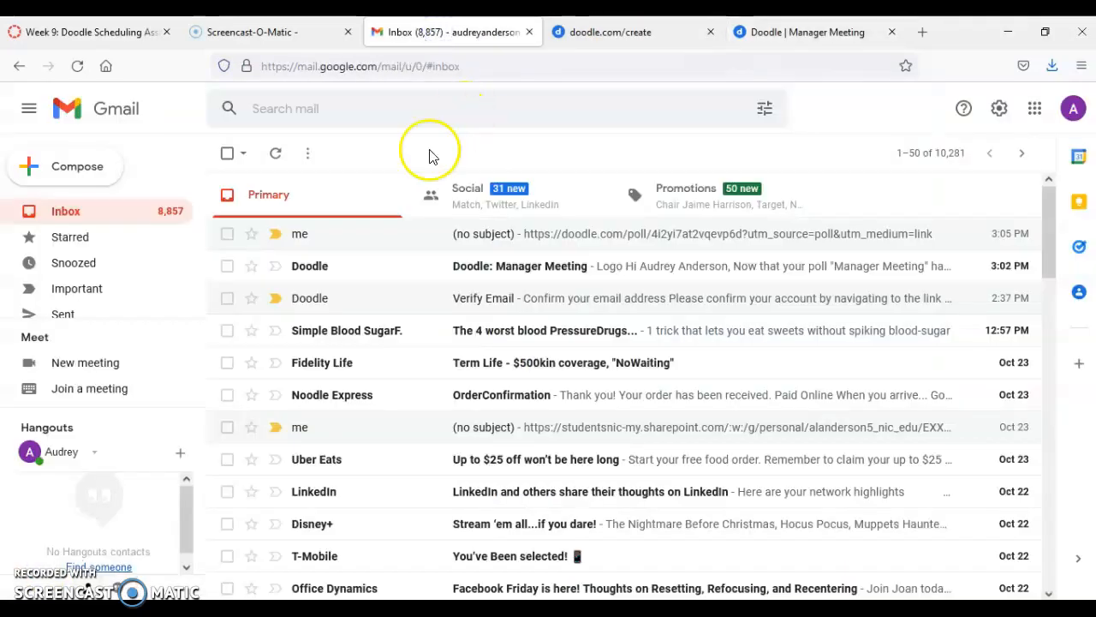
pyautogui.click(320, 243)
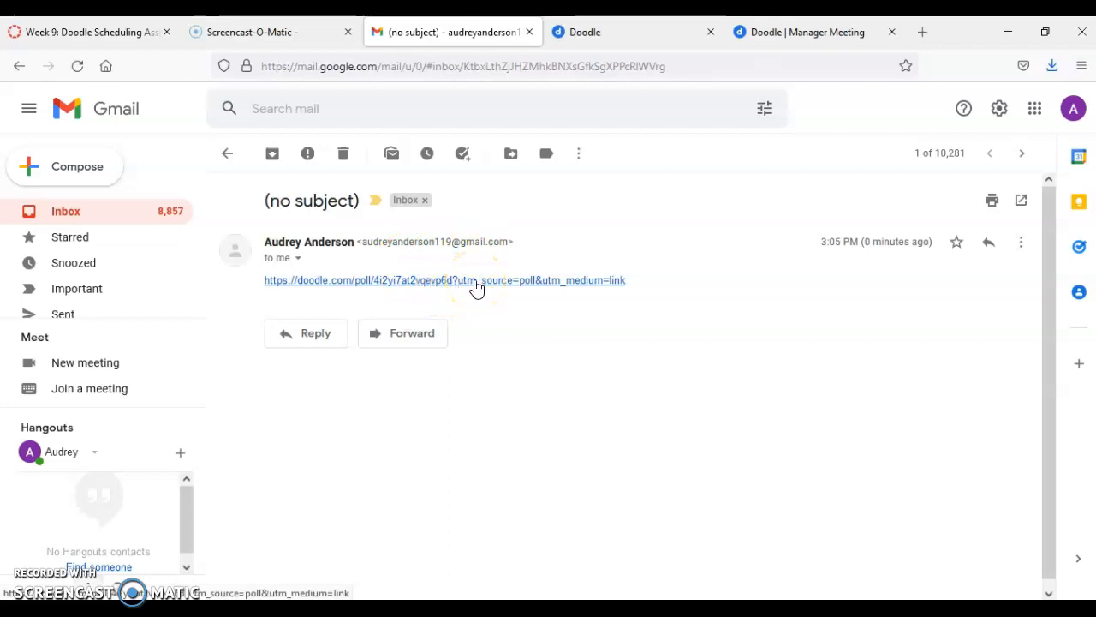
pyautogui.click(475, 281)
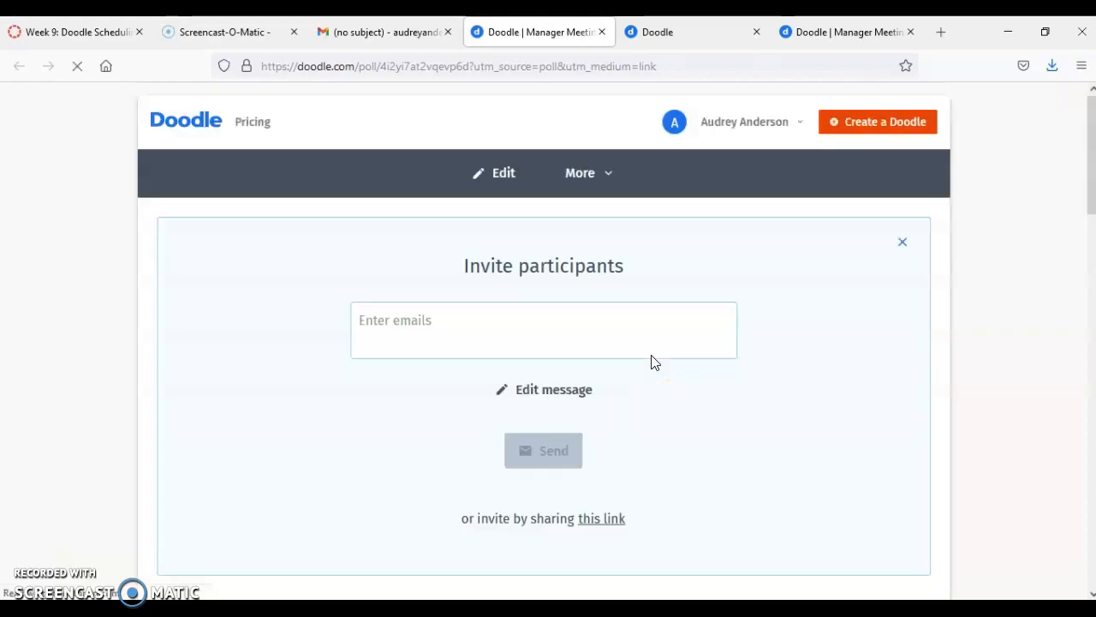
# - Examine the Manager Meeting poll opened from the email, including its details, vote table and invitation section
pyautogui.scroll(-4, 453, 439)
pyautogui.scroll(1, 447, 441)
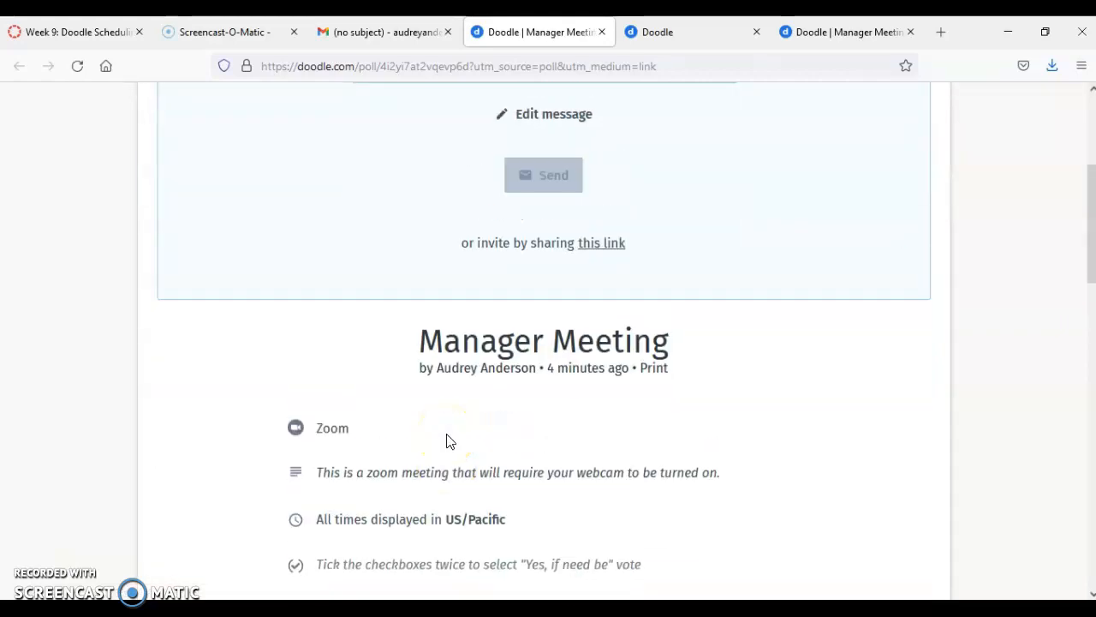
pyautogui.scroll(-1, 448, 440)
pyautogui.scroll(-2, 443, 418)
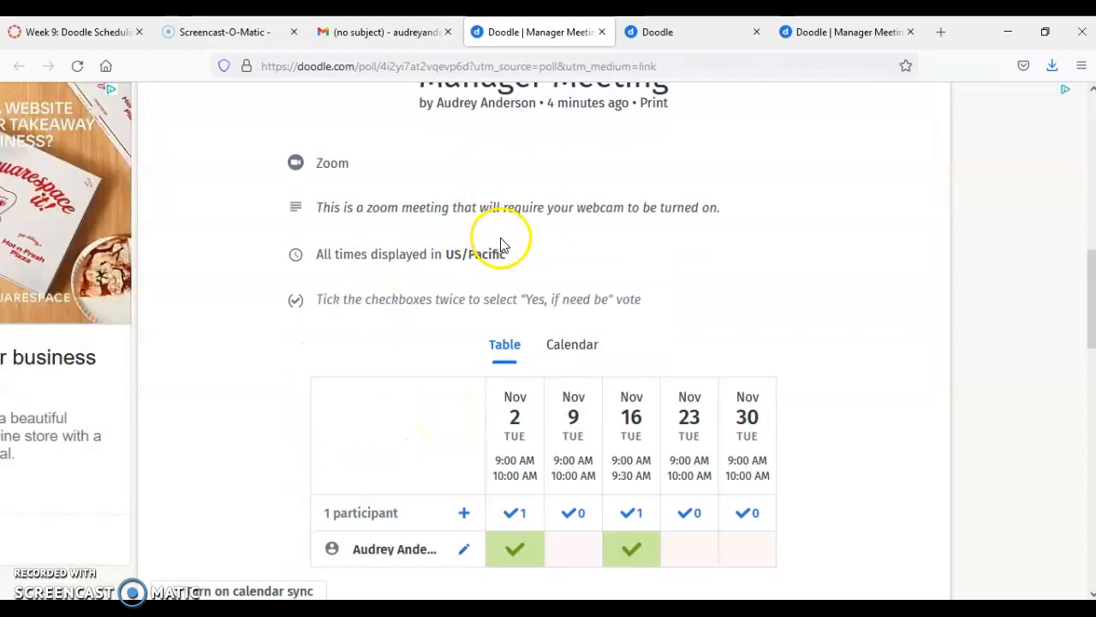
pyautogui.scroll(-2, 522, 317)
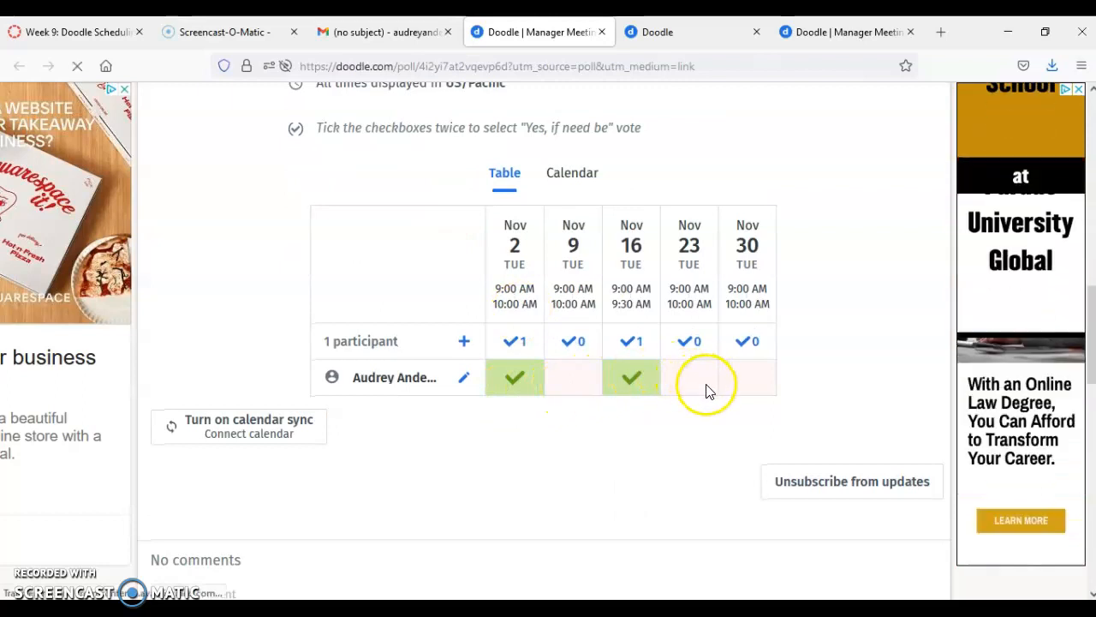
pyautogui.scroll(-1, 752, 477)
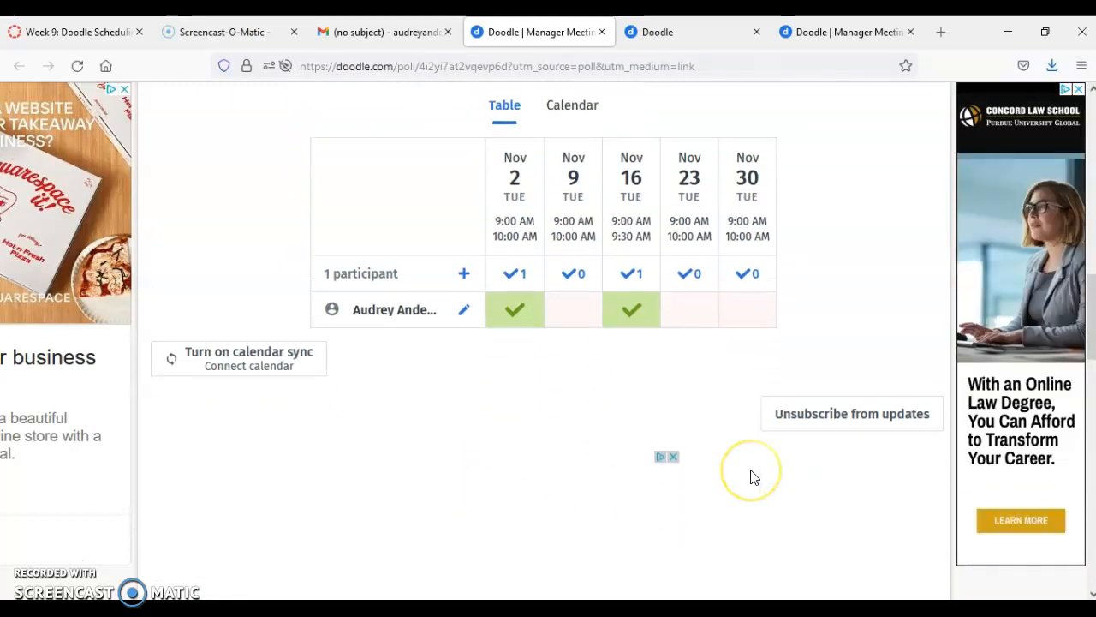
pyautogui.scroll(2, 753, 477)
pyautogui.scroll(3, 752, 478)
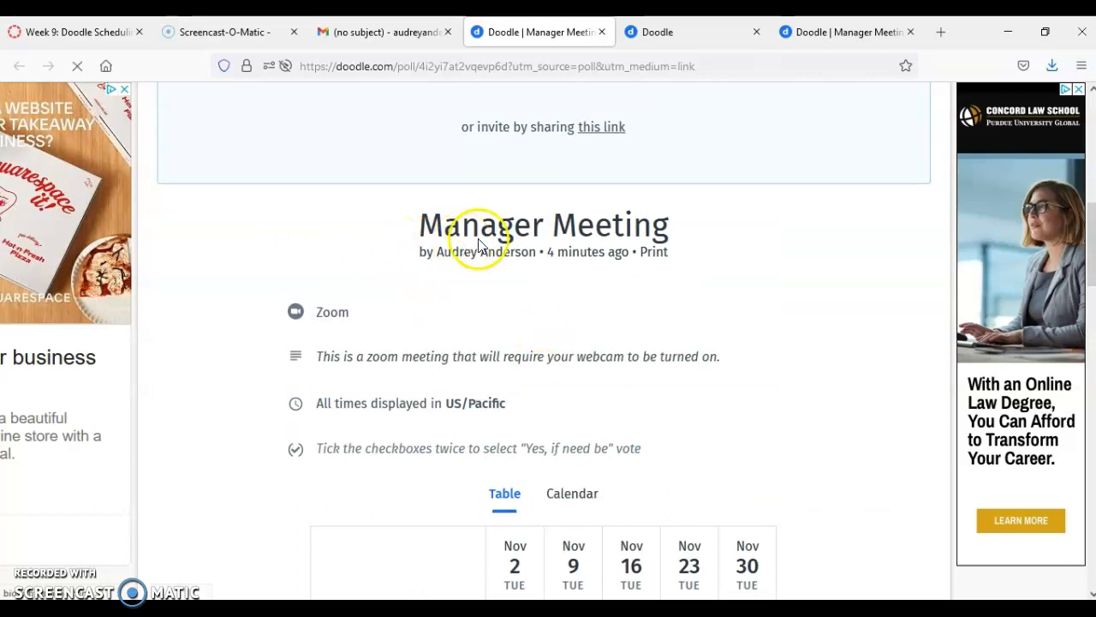
pyautogui.scroll(2, 479, 245)
pyautogui.scroll(5, 342, 179)
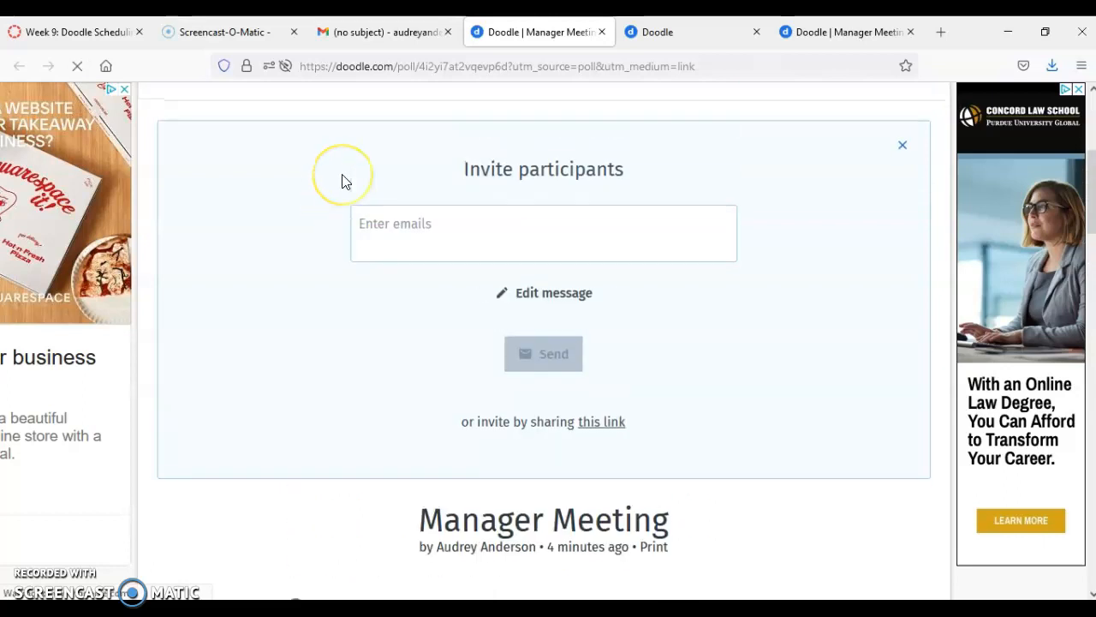